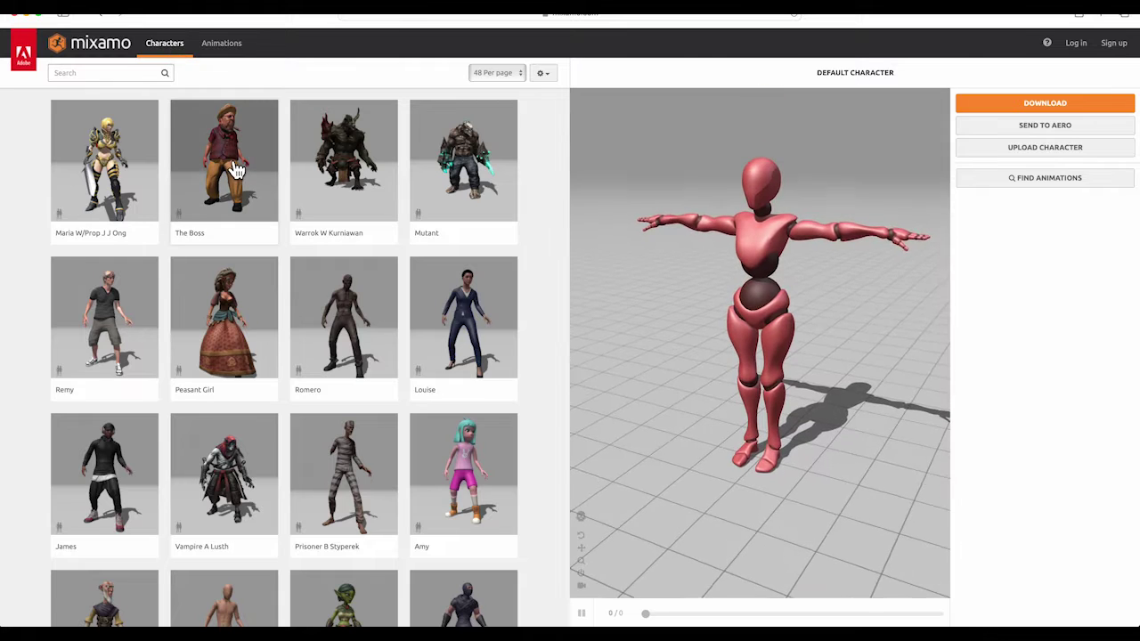
- Switch Mixamo from the character library to the Animations catalogue
{"action": "left_click", "coordinate": [227, 54]}
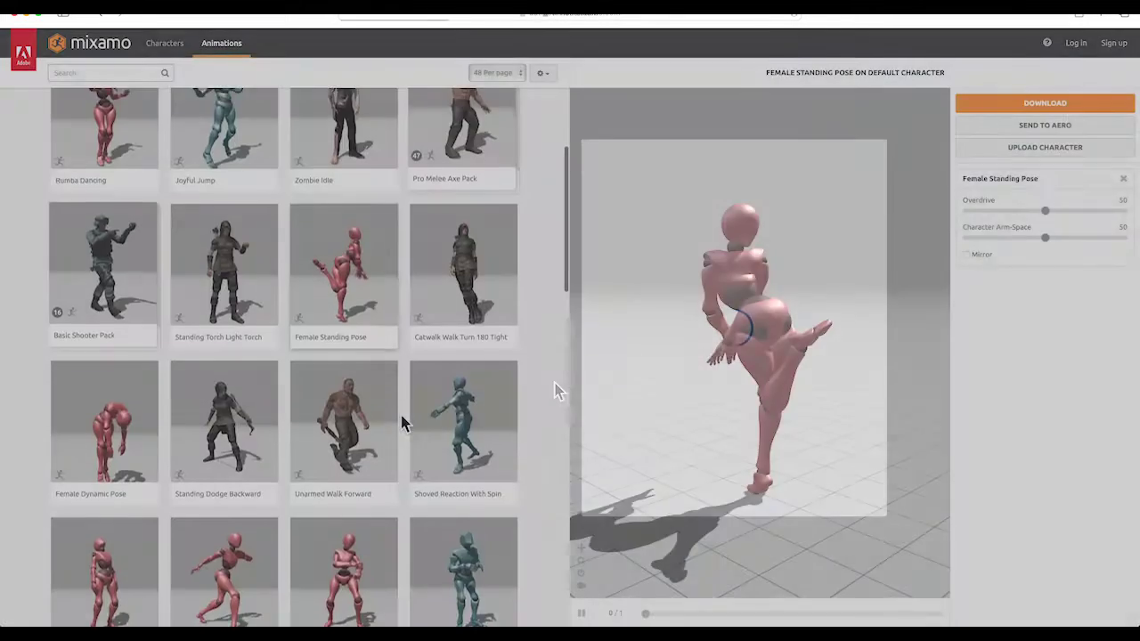
- Preview the Female Dynamic Pose and Taunt animations while browsing the catalogue
{"action": "scroll", "coordinate": [452, 407], "scroll_direction": "down", "scroll_amount": 2}
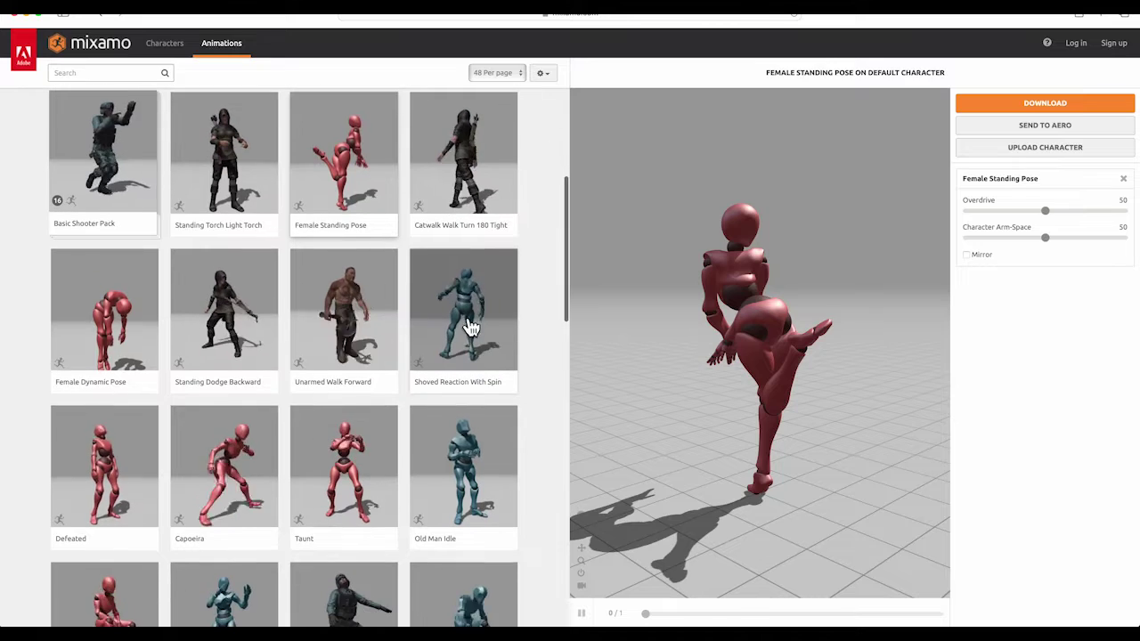
{"action": "left_click", "coordinate": [117, 331]}
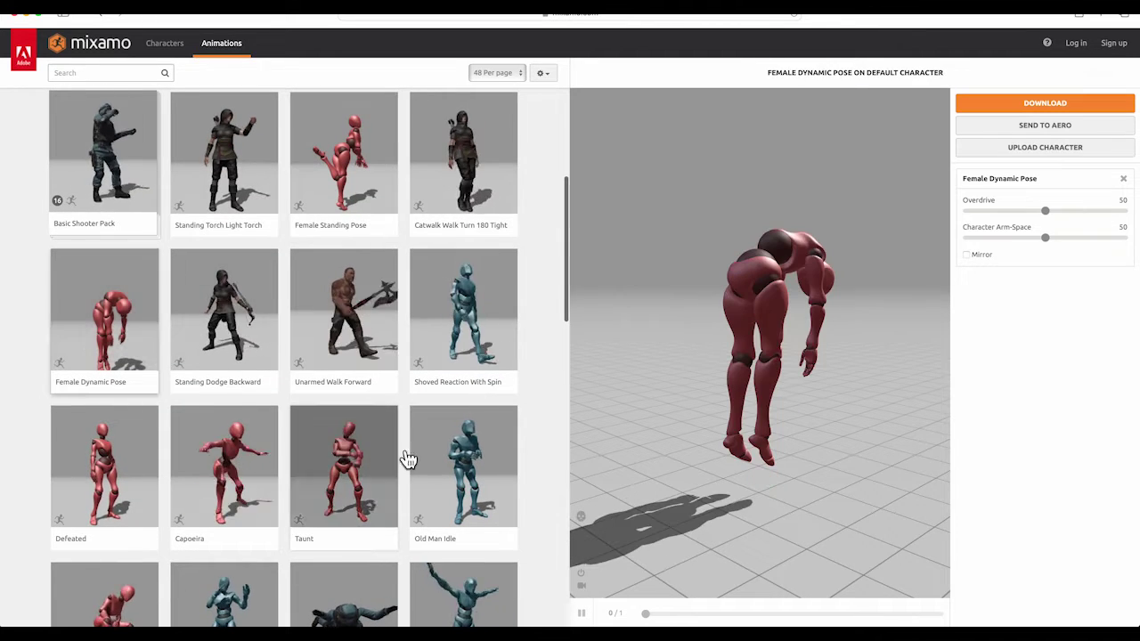
{"action": "left_click", "coordinate": [371, 470]}
{"action": "scroll", "coordinate": [374, 468], "scroll_direction": "down", "scroll_amount": 1}
{"action": "scroll", "coordinate": [377, 466], "scroll_direction": "down", "scroll_amount": 3}
{"action": "scroll", "coordinate": [374, 465], "scroll_direction": "down", "scroll_amount": 5}
- Search the animations for 'dance', then refine the search to 'female dance'
{"action": "left_click", "coordinate": [112, 73]}
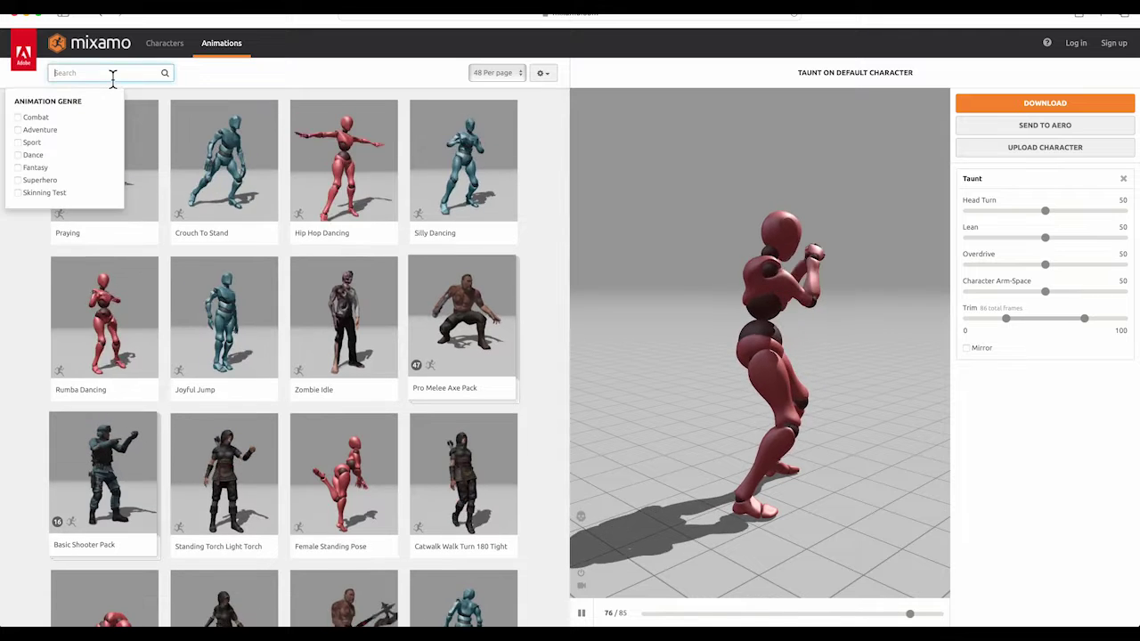
{"action": "type", "text": "dance"}
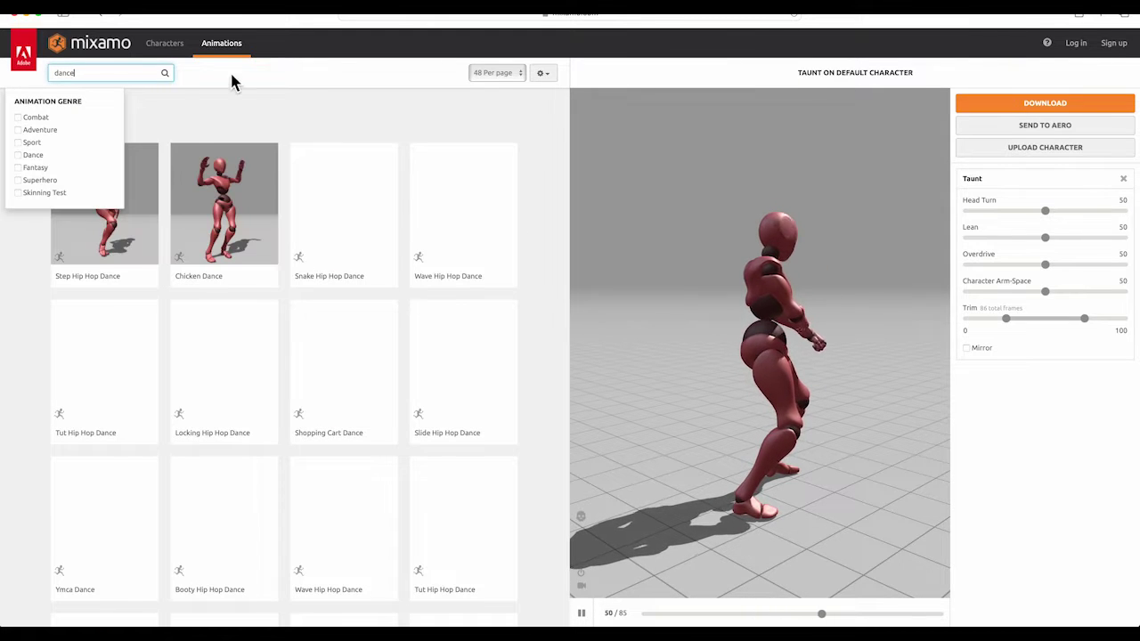
{"action": "key", "text": "Return"}
{"action": "scroll", "coordinate": [247, 265], "scroll_direction": "down", "scroll_amount": 2}
{"action": "scroll", "coordinate": [247, 264], "scroll_direction": "down", "scroll_amount": 2}
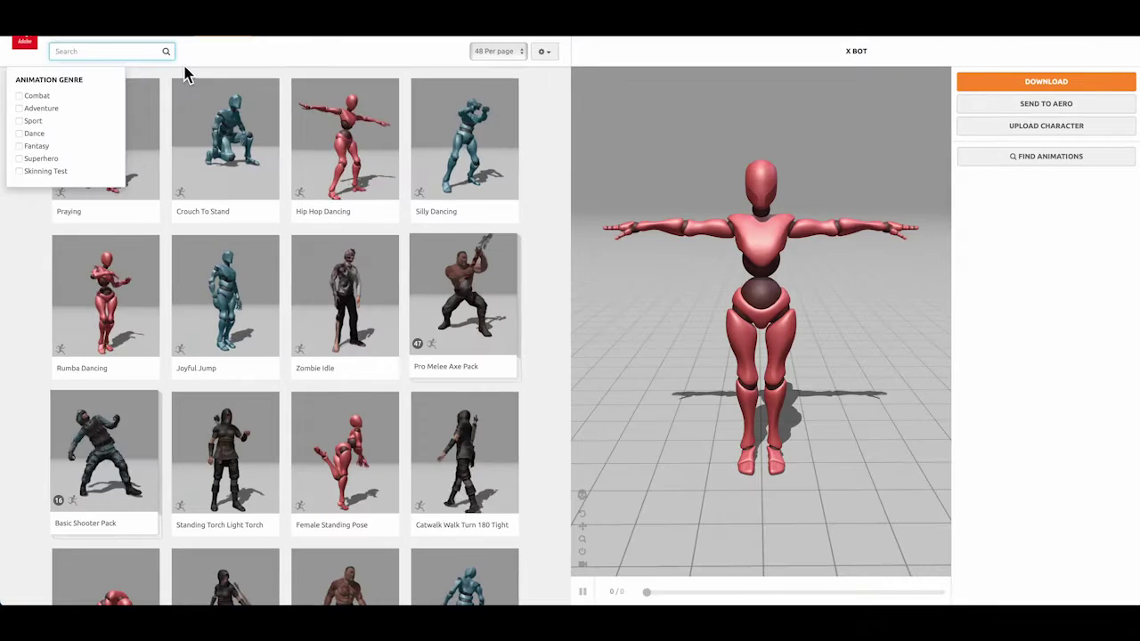
{"action": "type", "text": "female dance"}
{"action": "key", "text": "Return"}
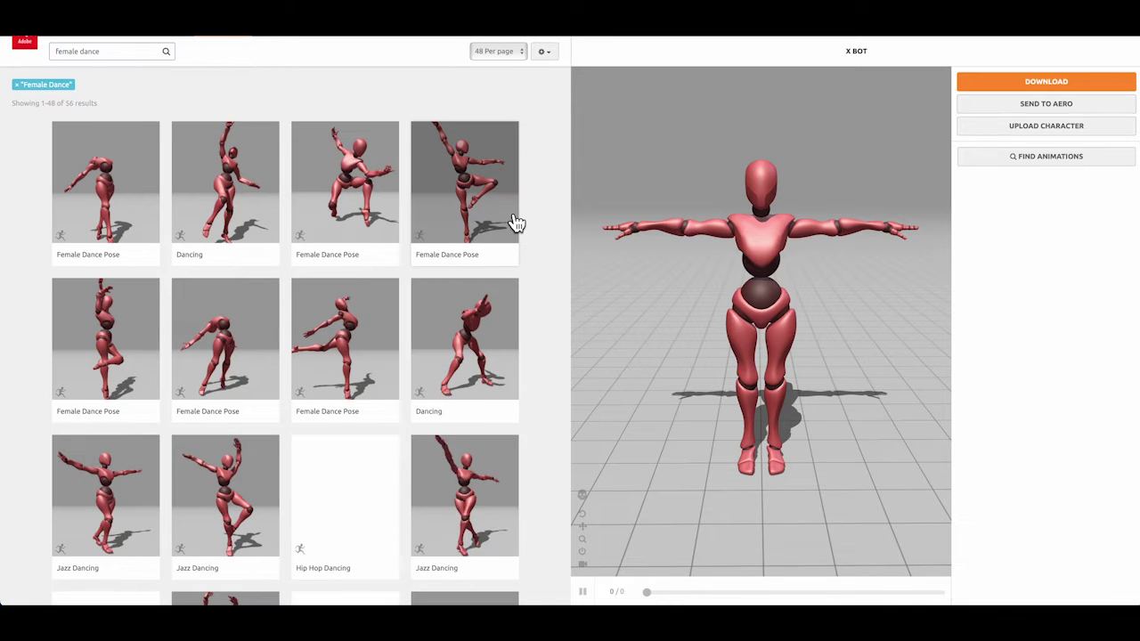
- Find Arms Hip Hop Dance in the results and preview it on X Bot
{"action": "scroll", "coordinate": [516, 222], "scroll_direction": "down", "scroll_amount": 1}
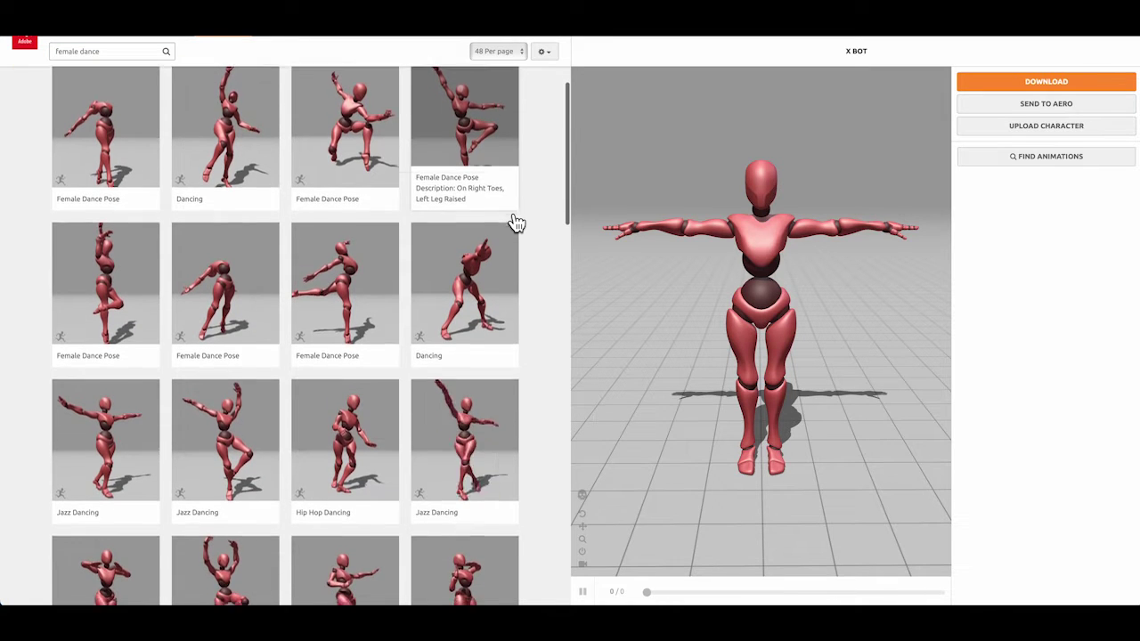
{"action": "scroll", "coordinate": [516, 222], "scroll_direction": "down", "scroll_amount": 2}
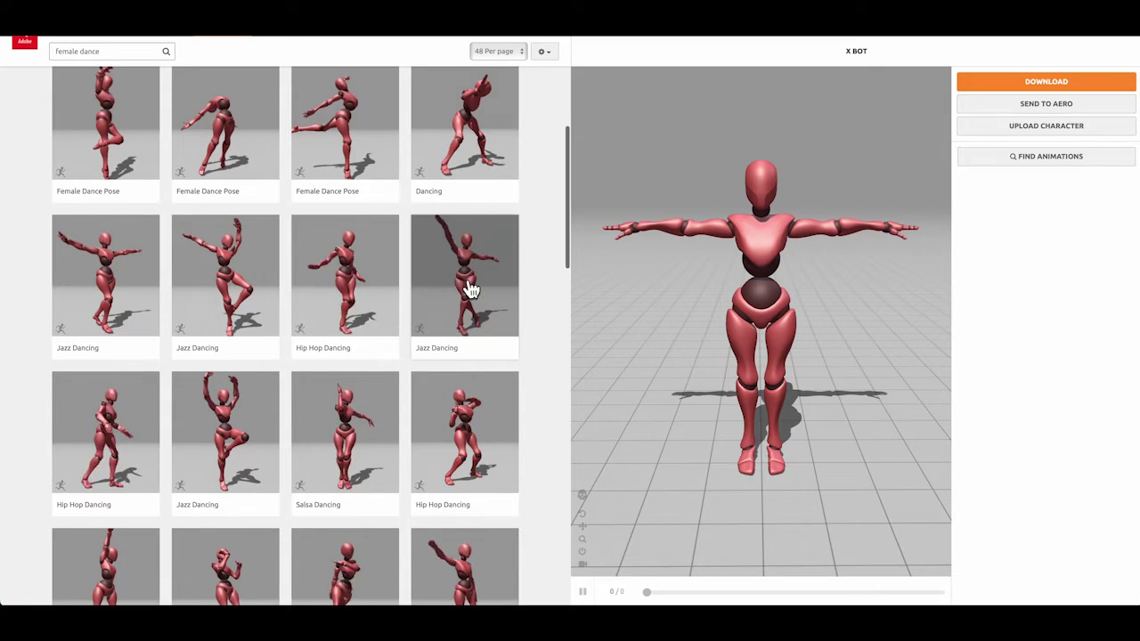
{"action": "scroll", "coordinate": [469, 288], "scroll_direction": "down", "scroll_amount": 1}
{"action": "scroll", "coordinate": [469, 287], "scroll_direction": "down", "scroll_amount": 2}
{"action": "scroll", "coordinate": [469, 288], "scroll_direction": "down", "scroll_amount": 2}
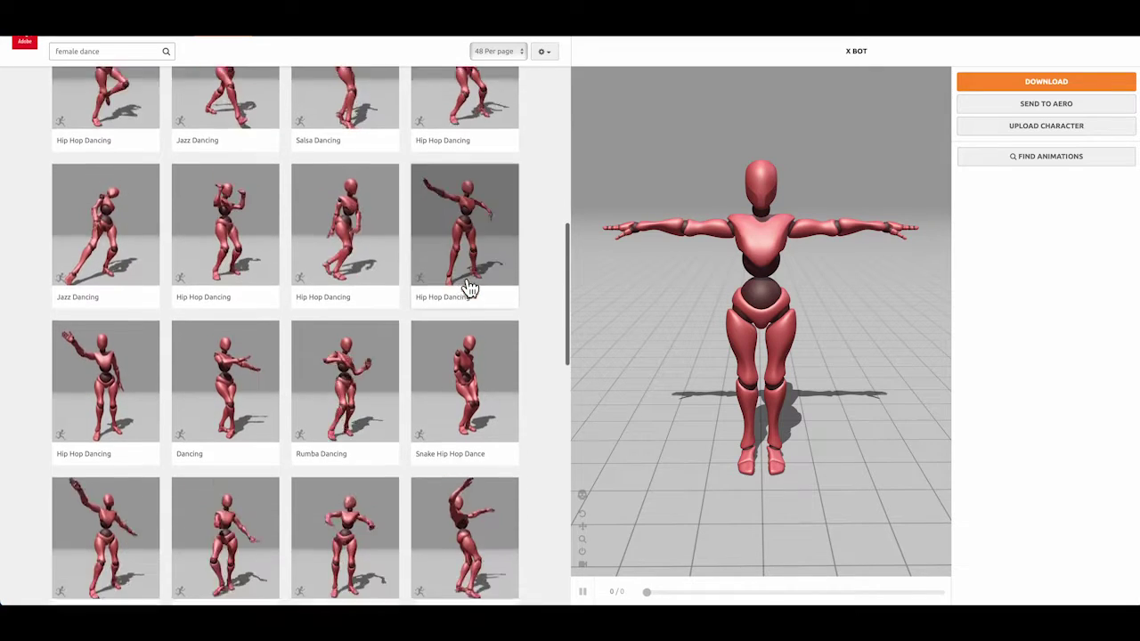
{"action": "scroll", "coordinate": [469, 288], "scroll_direction": "down", "scroll_amount": 5}
{"action": "left_click", "coordinate": [350, 432]}
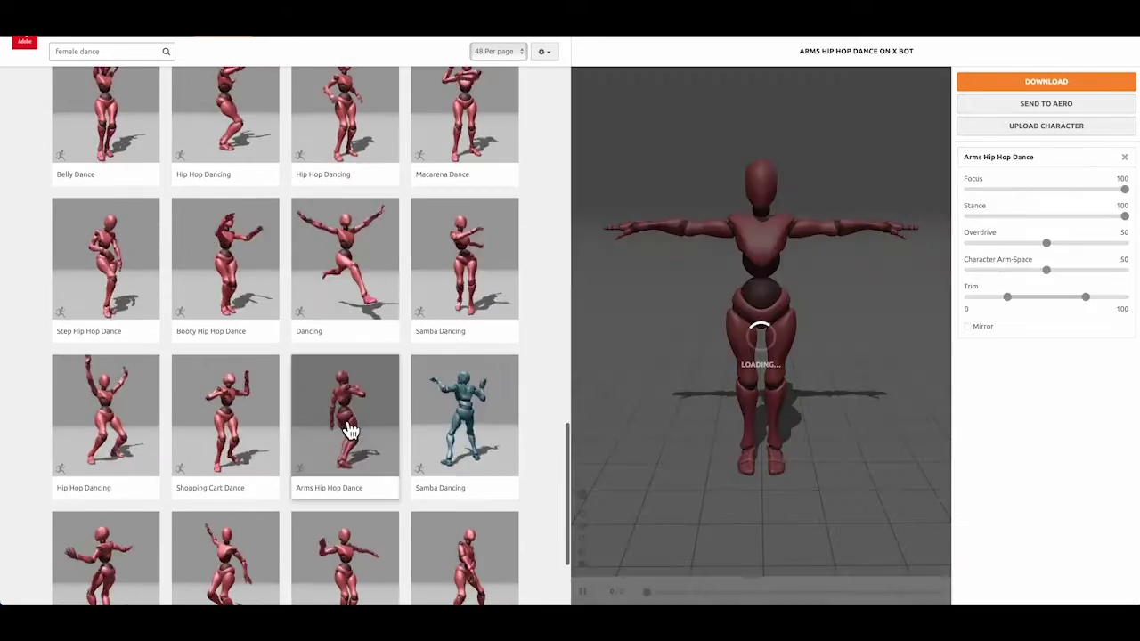
- Lower Focus and Stance, widen Arm-Space slightly, and download the dance as FBX
{"action": "left_click_drag", "start_coordinate": [1124, 189], "coordinate": [1064, 188]}
{"action": "left_click_drag", "start_coordinate": [1124, 215], "coordinate": [1094, 215]}
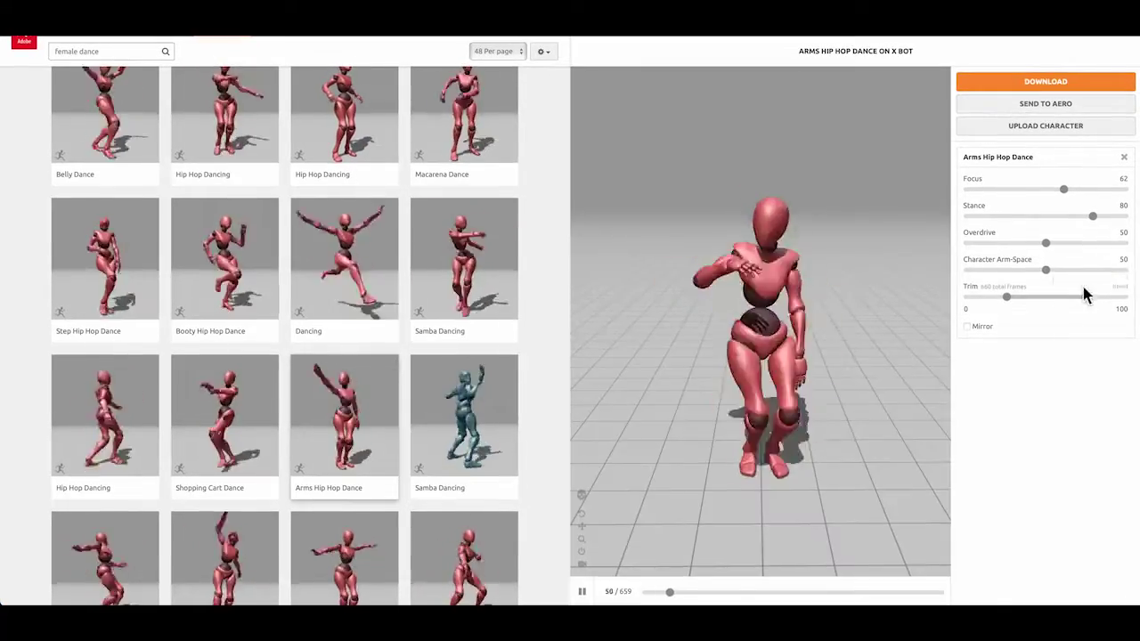
{"action": "left_click_drag", "start_coordinate": [1046, 270], "coordinate": [1062, 270]}
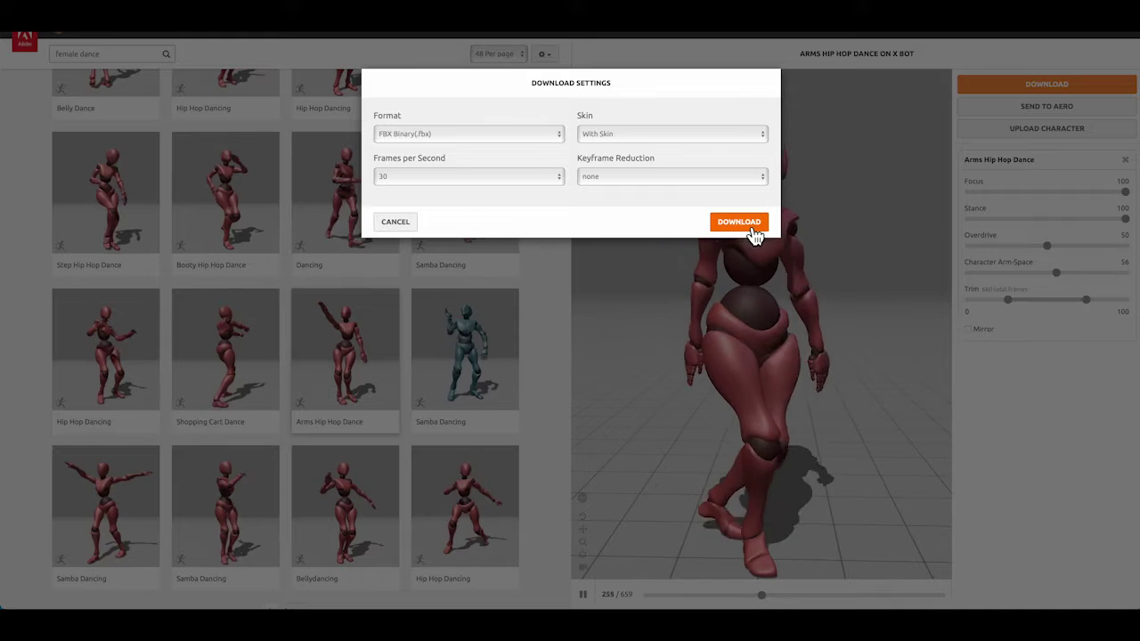
{"action": "left_click", "coordinate": [752, 229]}
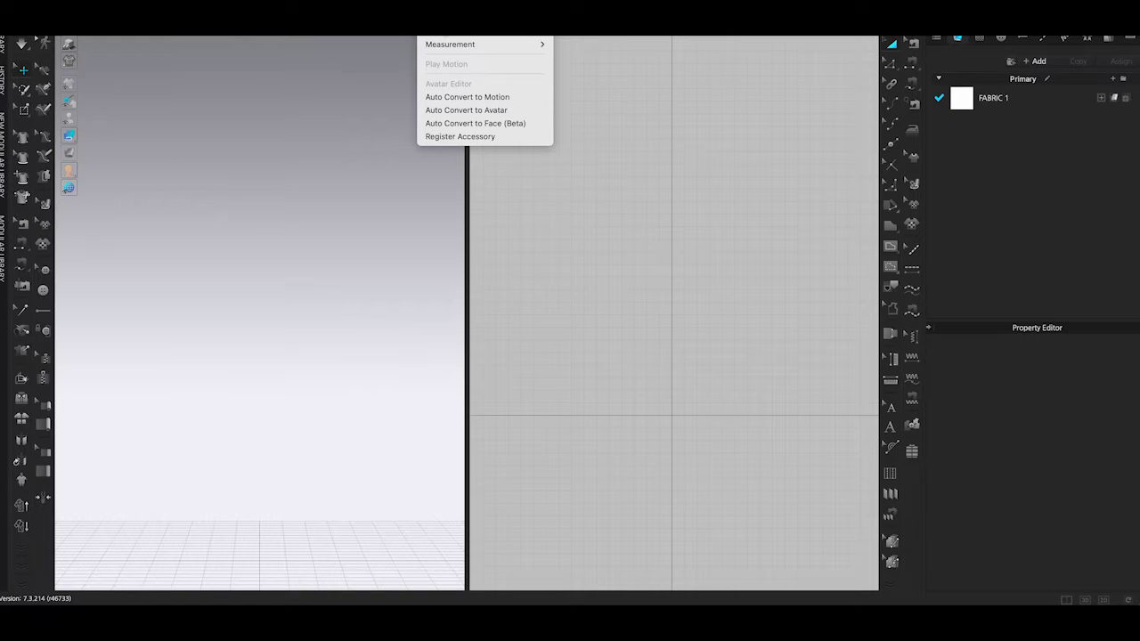
- Auto-convert Arms Hip Hop Dance.fbx from the Desktop into motion for the Female avatar
{"action": "left_click", "coordinate": [521, 109]}
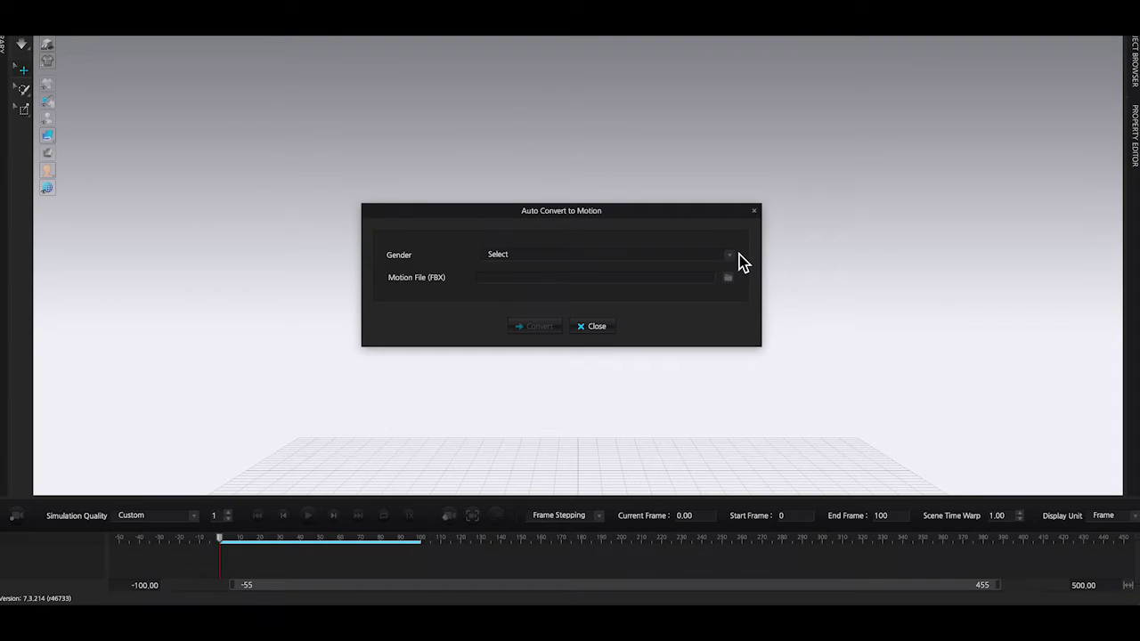
{"action": "left_click", "coordinate": [738, 265]}
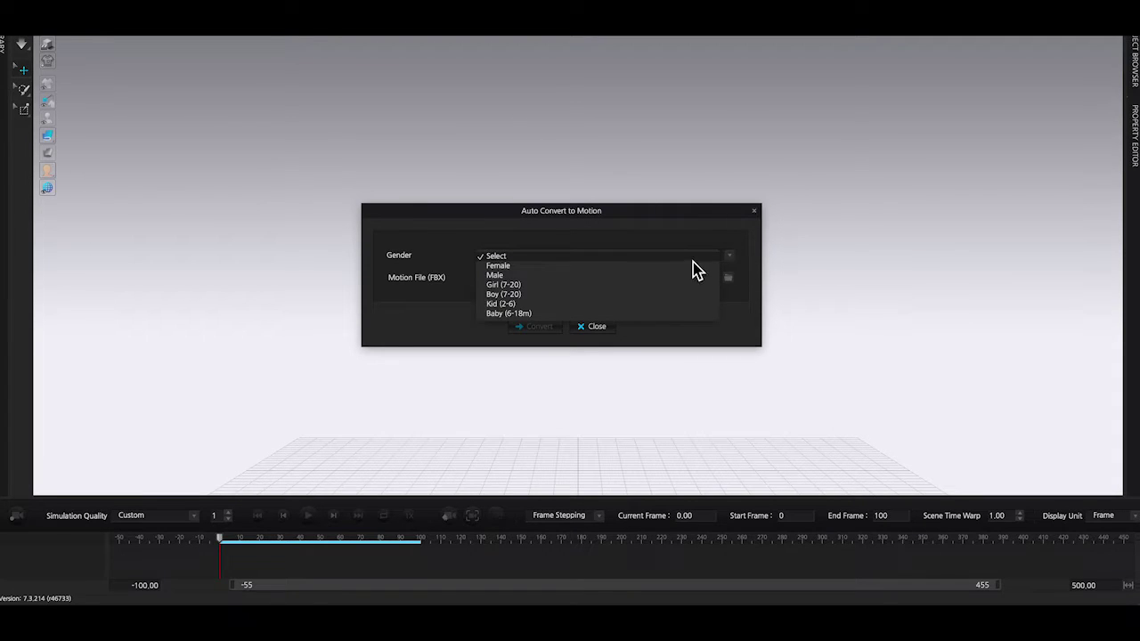
{"action": "left_click", "coordinate": [542, 269]}
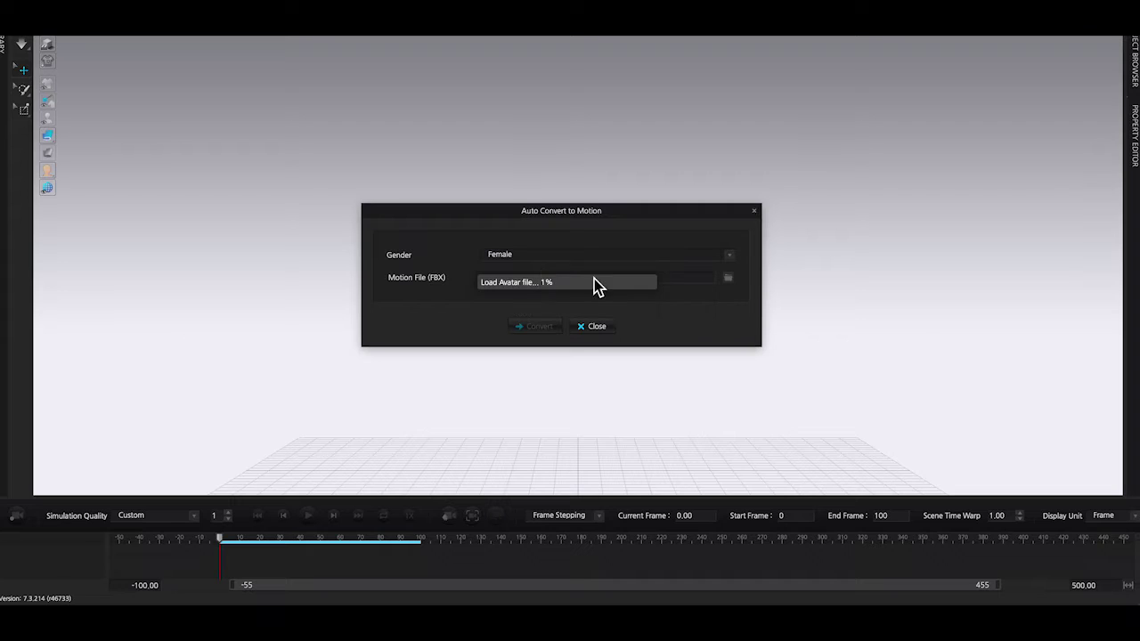
{"action": "left_click", "coordinate": [729, 279]}
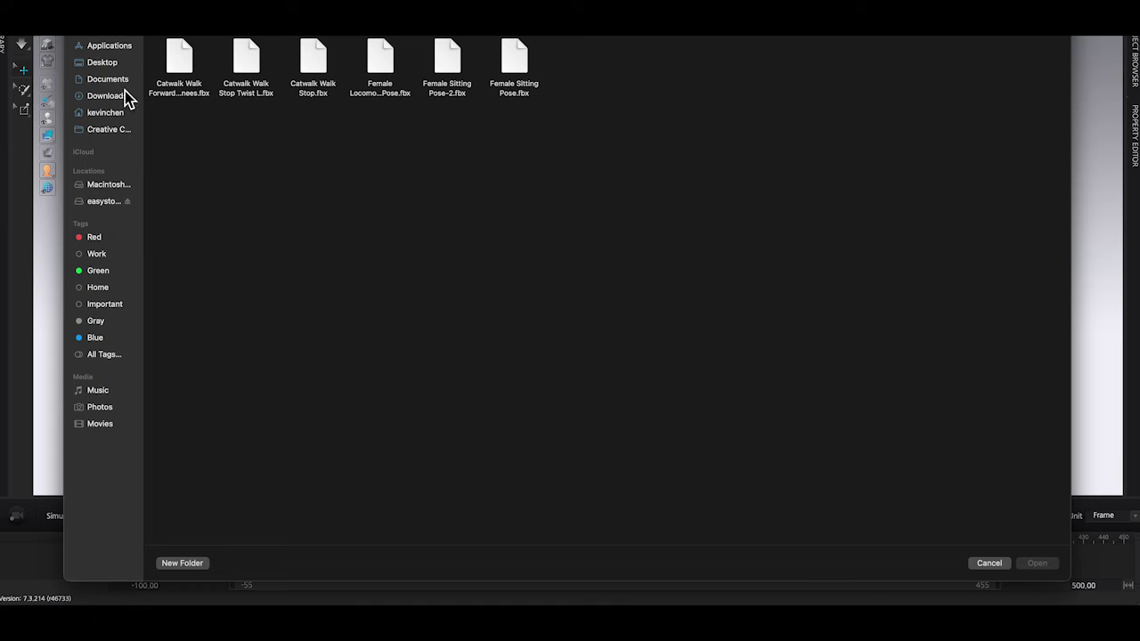
{"action": "left_click", "coordinate": [103, 62]}
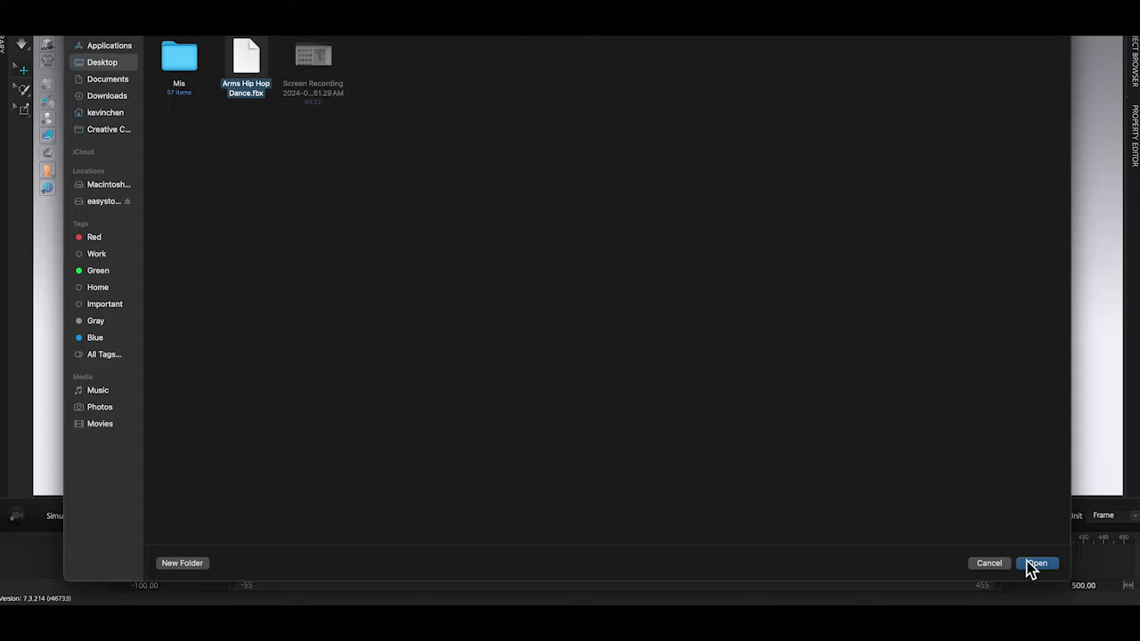
{"action": "left_click", "coordinate": [1037, 565]}
- Run the conversion, extend the timeline to 800, and save motion 'hip pop dance 1'
{"action": "left_click", "coordinate": [543, 331]}
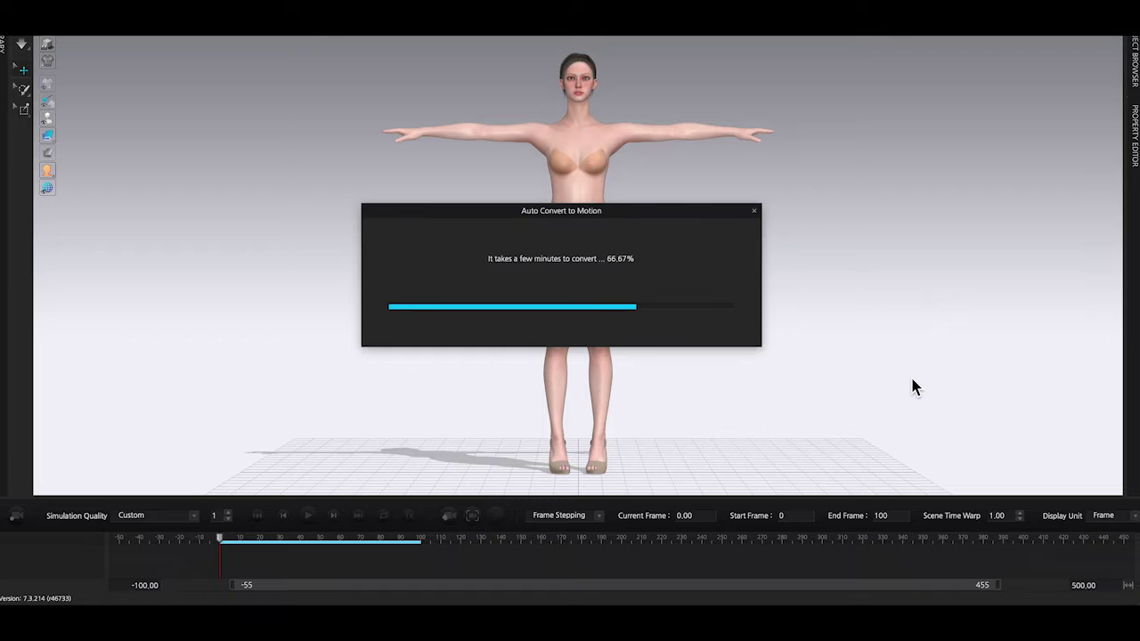
{"action": "left_click_drag", "start_coordinate": [456, 219], "coordinate": [322, 204]}
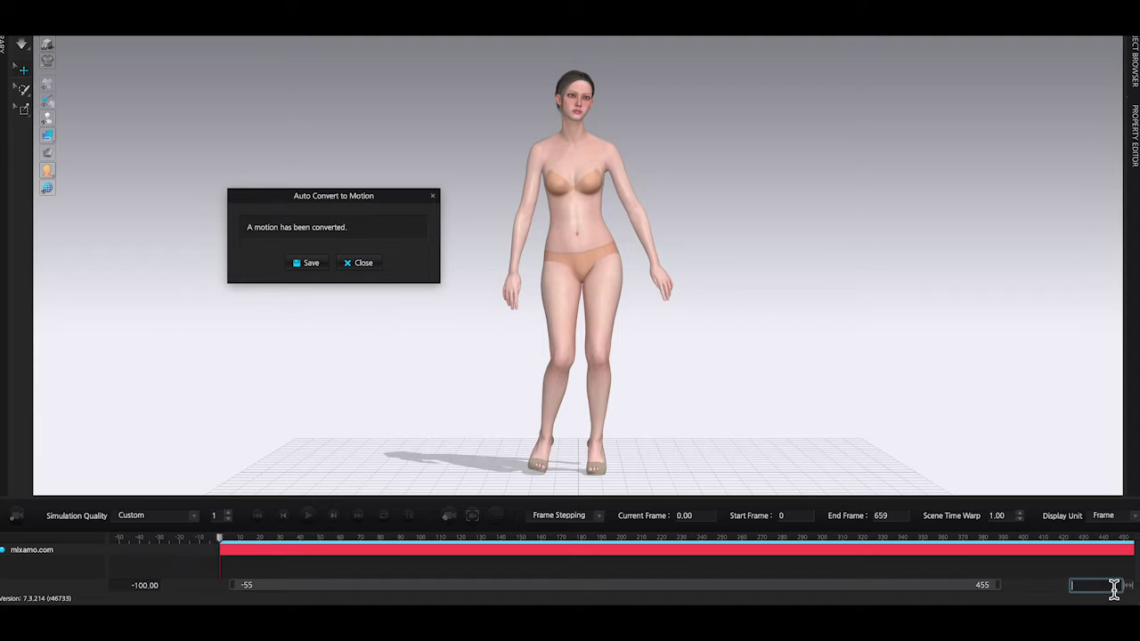
{"action": "type", "text": "800"}
{"action": "key", "text": "Return"}
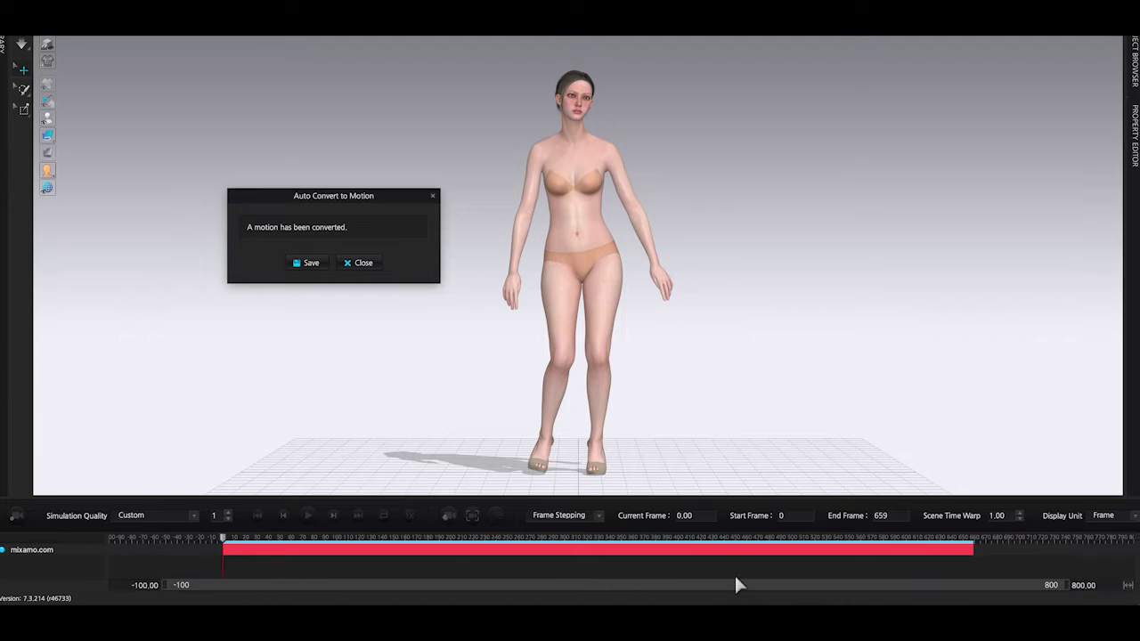
{"action": "mouse_move", "coordinate": [159, 540]}
{"action": "left_mouse_down"}
{"action": "mouse_move", "coordinate": [1000, 545]}
{"action": "mouse_move", "coordinate": [408, 557]}
{"action": "left_mouse_up"}
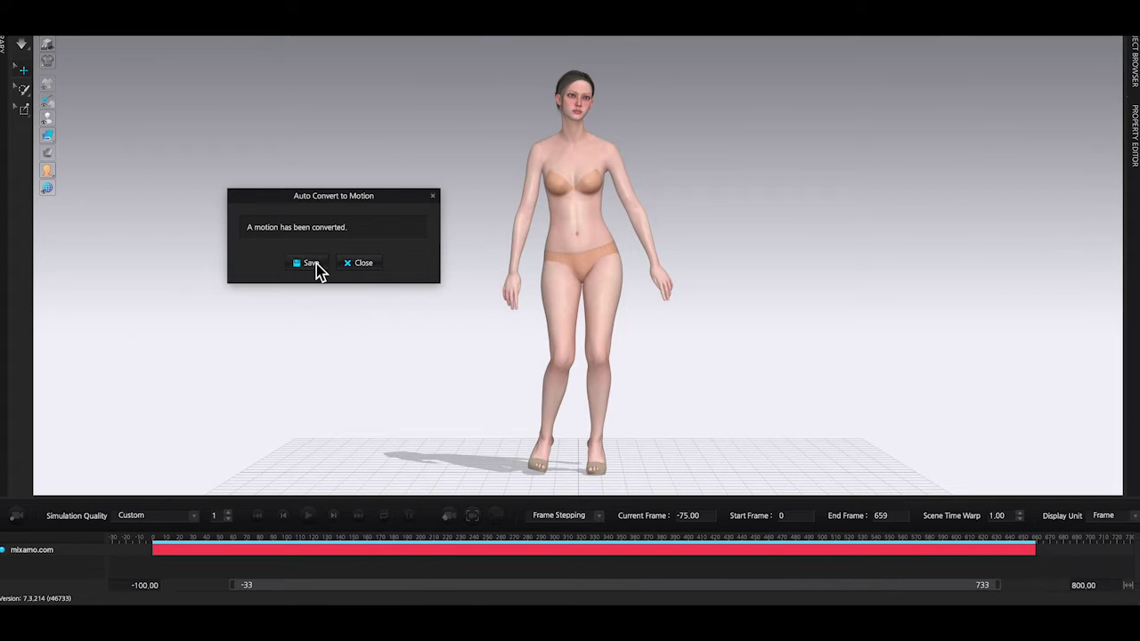
{"action": "left_click", "coordinate": [323, 264]}
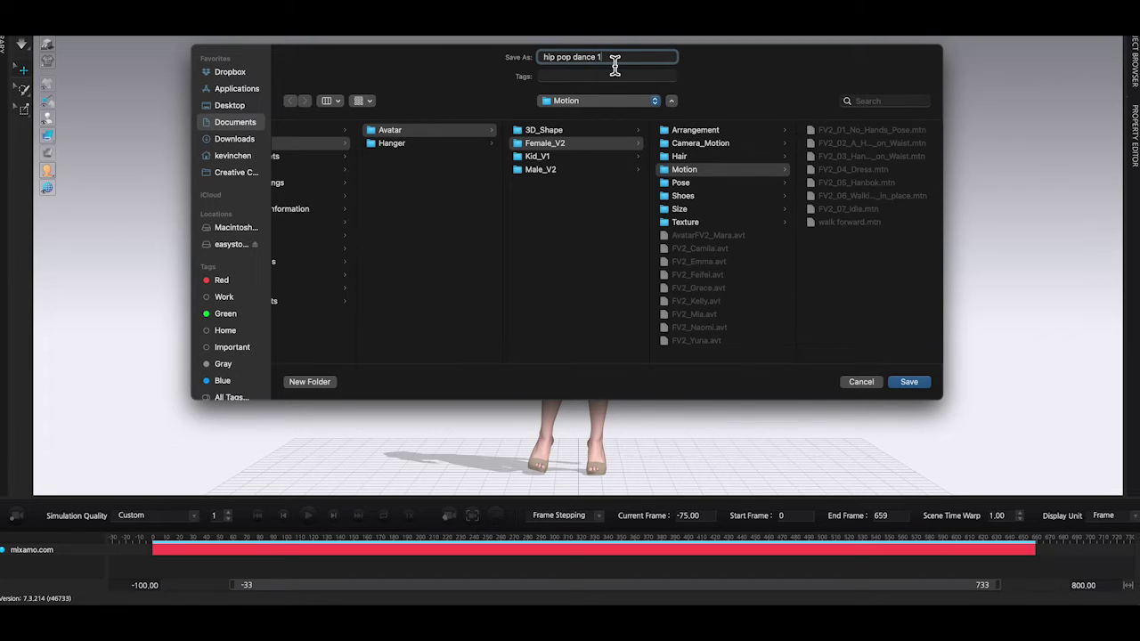
{"action": "left_click", "coordinate": [913, 383]}
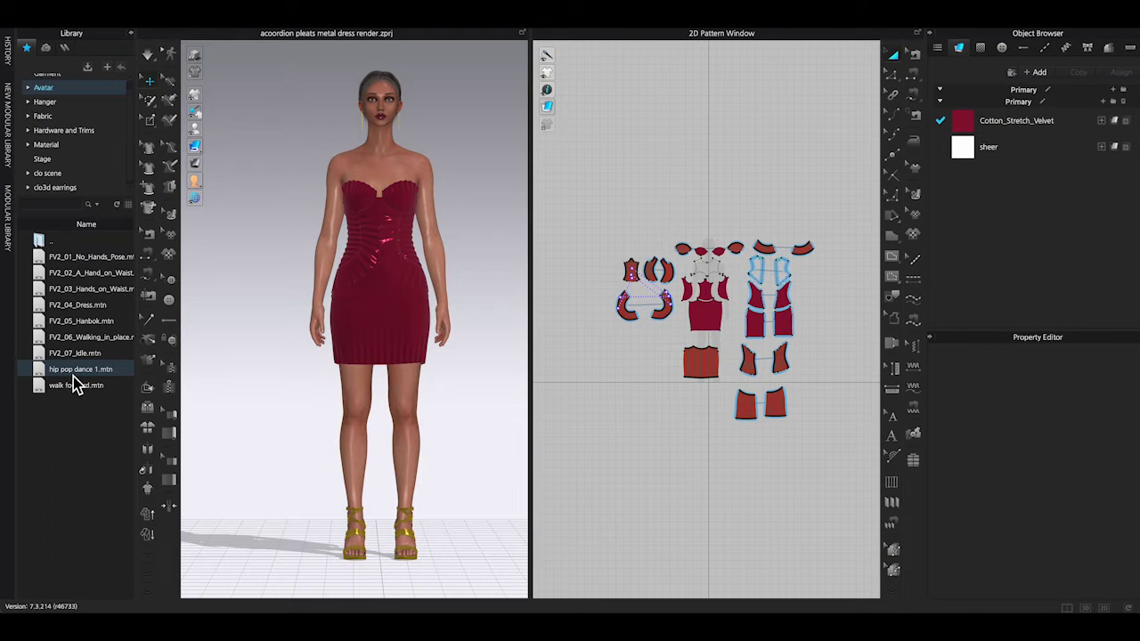
- Load hip pop dance 1.mtn onto the red-dress avatar, moving it to the start position
{"action": "double_click", "coordinate": [89, 373]}
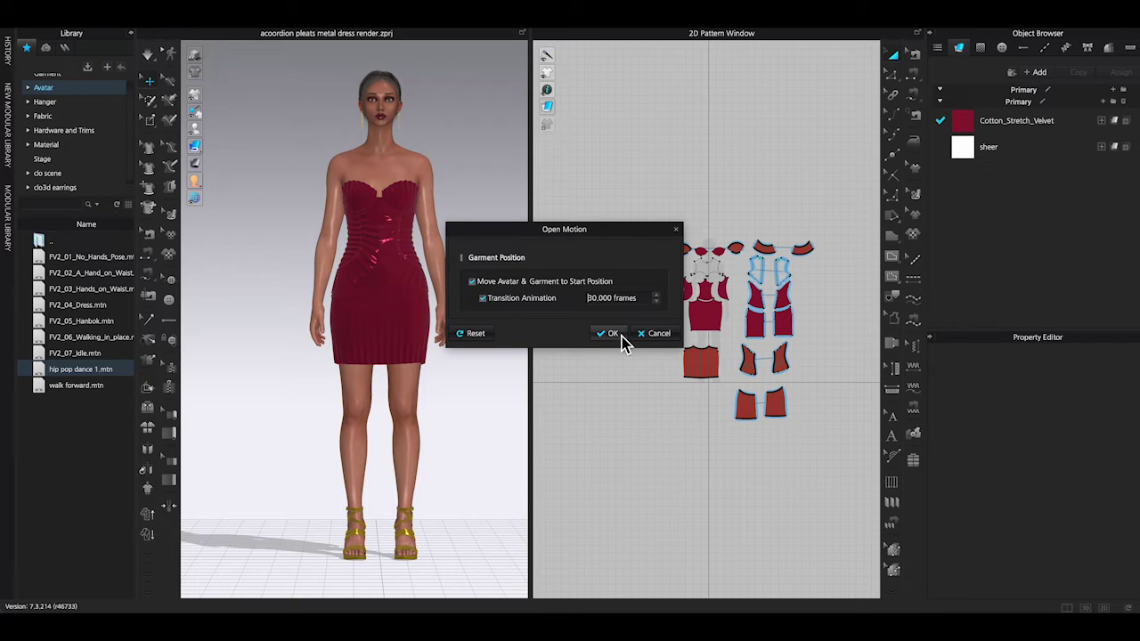
{"action": "left_click", "coordinate": [615, 334]}
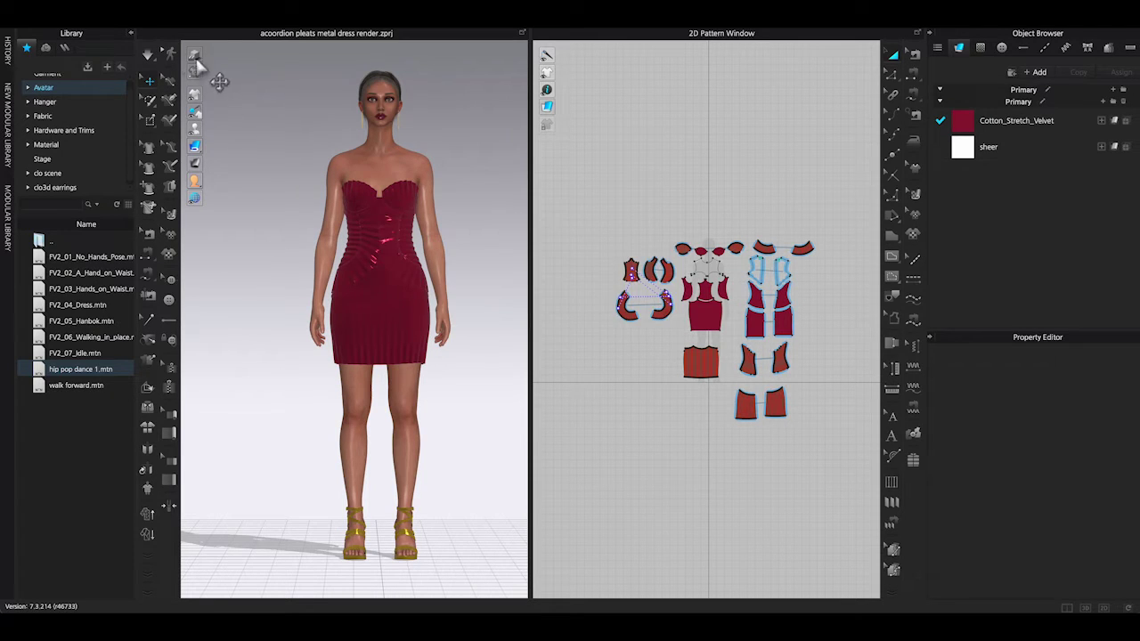
- Collapse the Library and switch CLO3D into Animation mode
{"action": "left_click", "coordinate": [132, 35]}
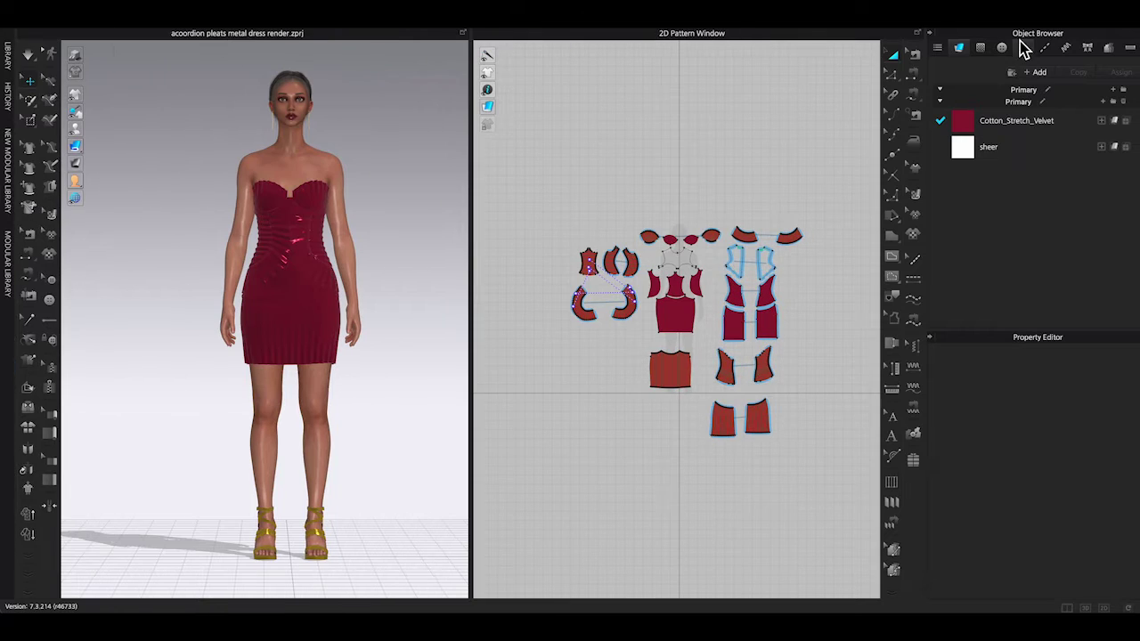
{"action": "left_click", "coordinate": [1133, 34]}
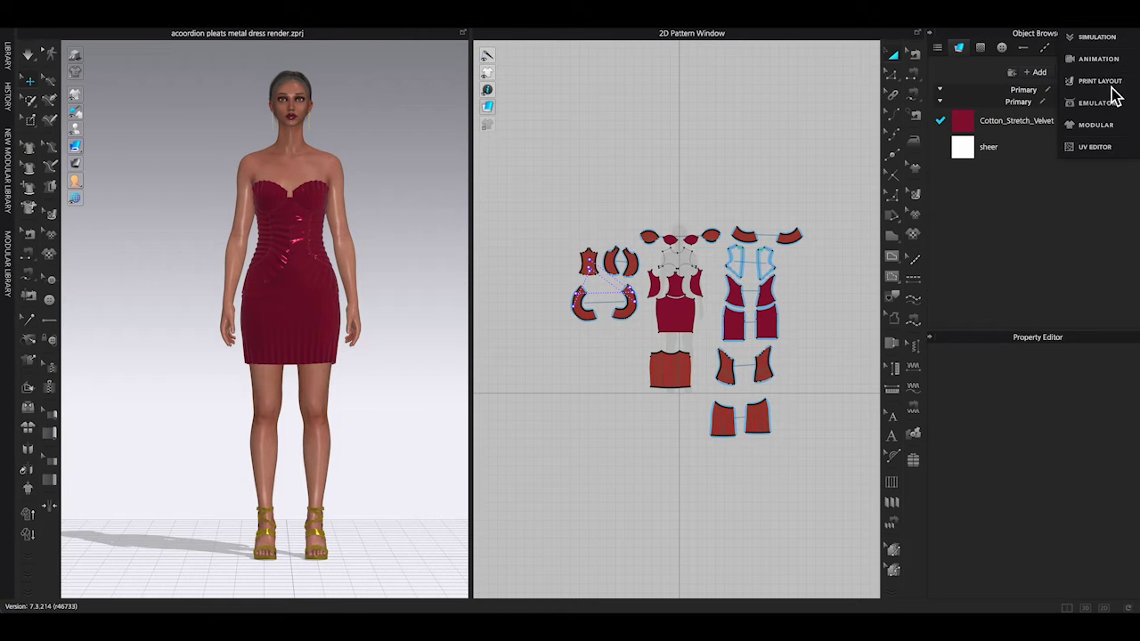
{"action": "left_click", "coordinate": [1098, 59]}
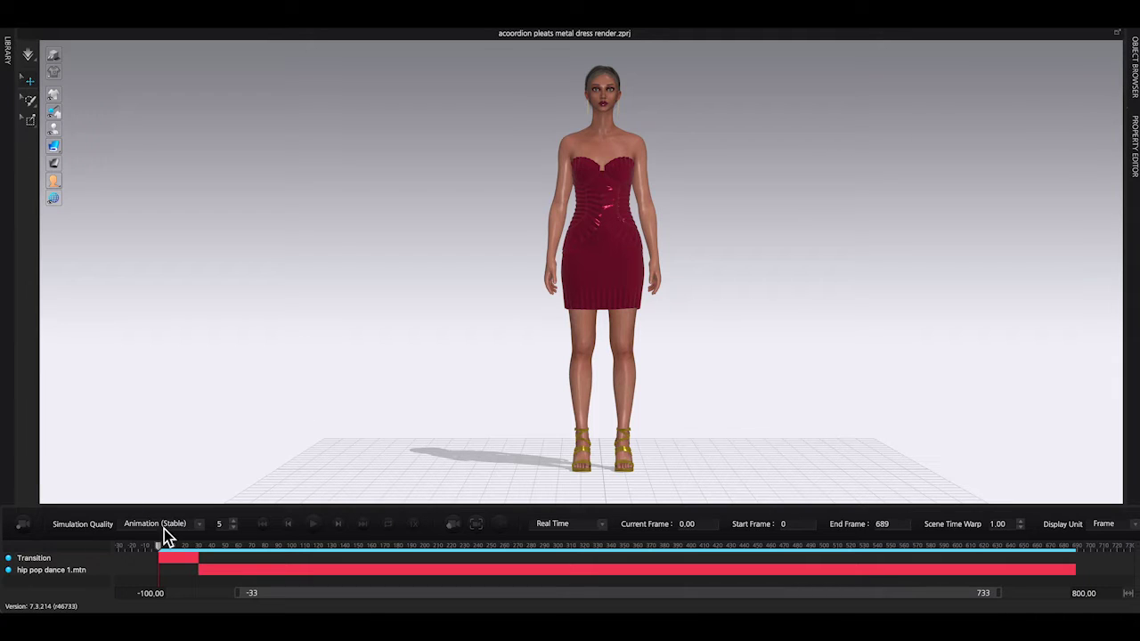
- Keep Animation (Stable) simulation quality and set playback to Frame Stepping
{"action": "left_click", "coordinate": [202, 527]}
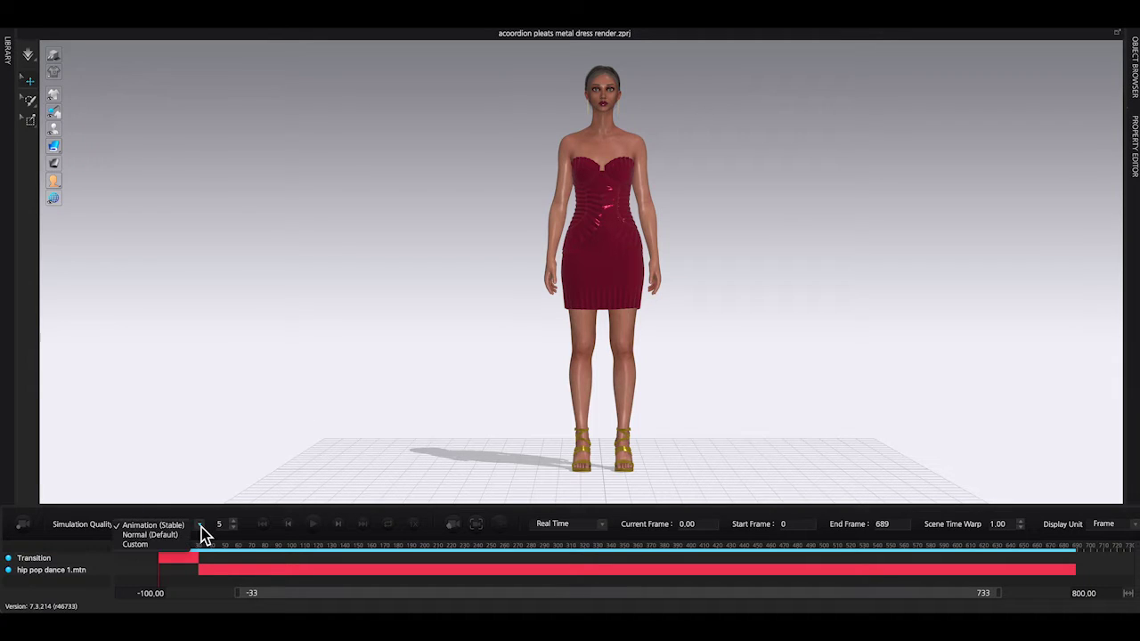
{"action": "left_click", "coordinate": [176, 527]}
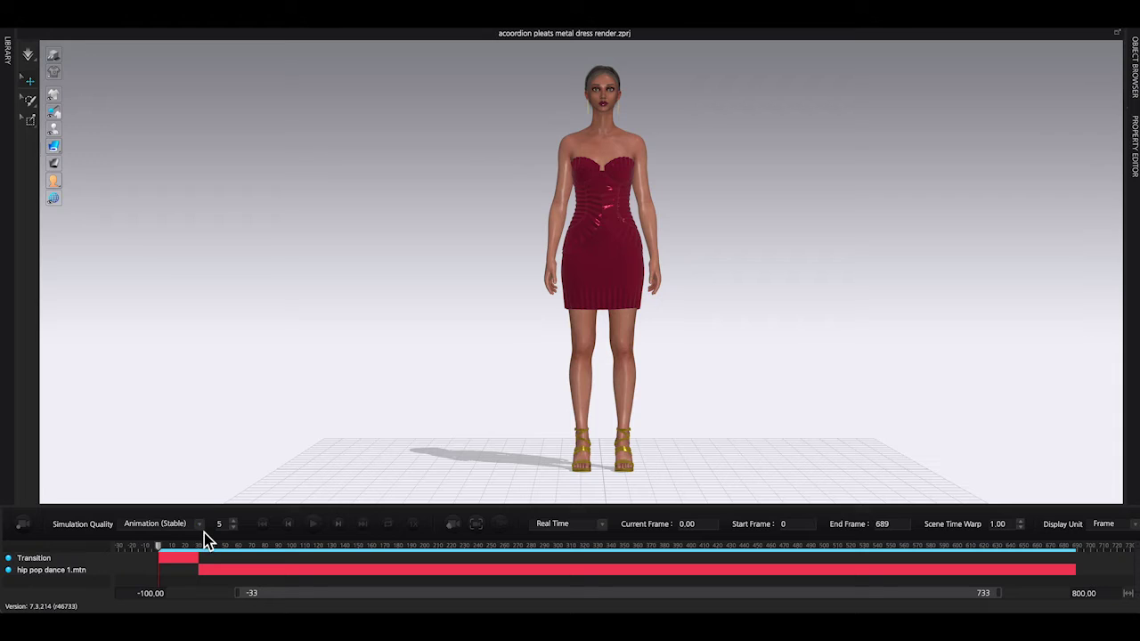
{"action": "left_click", "coordinate": [604, 529]}
{"action": "left_click", "coordinate": [573, 516]}
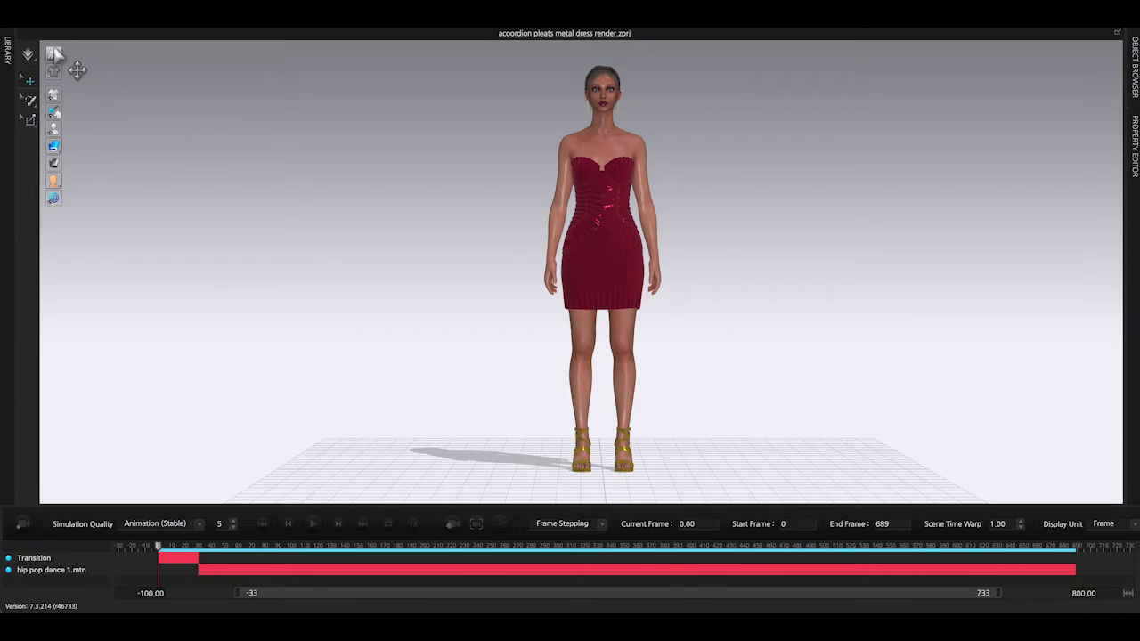
- Turn on realistic metallic shading and simulate the red dress over all 689 dance frames
{"action": "left_click", "coordinate": [52, 53]}
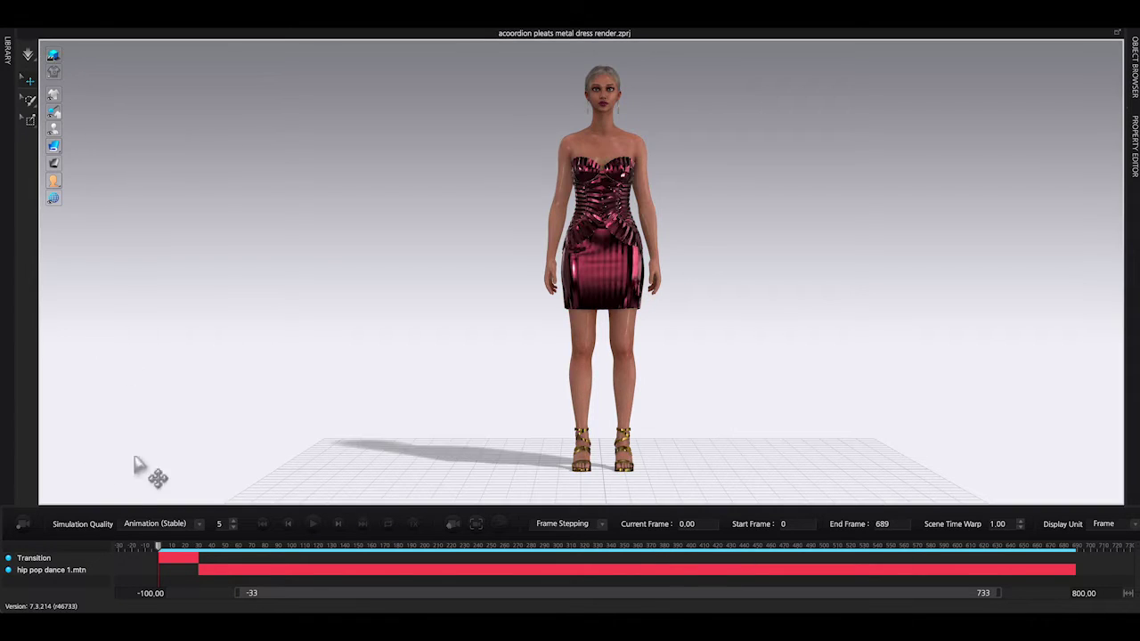
{"action": "left_click", "coordinate": [25, 526]}
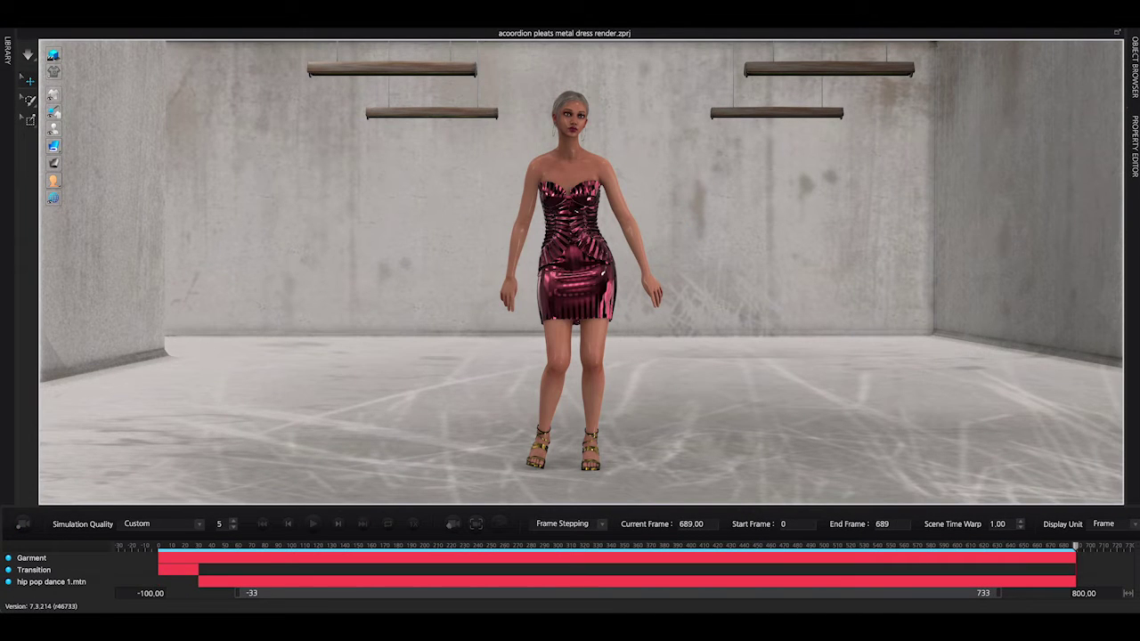
- Record the dancing red dress as a 1280 x 720 (16:9) animation video
{"action": "left_click", "coordinate": [165, 13]}
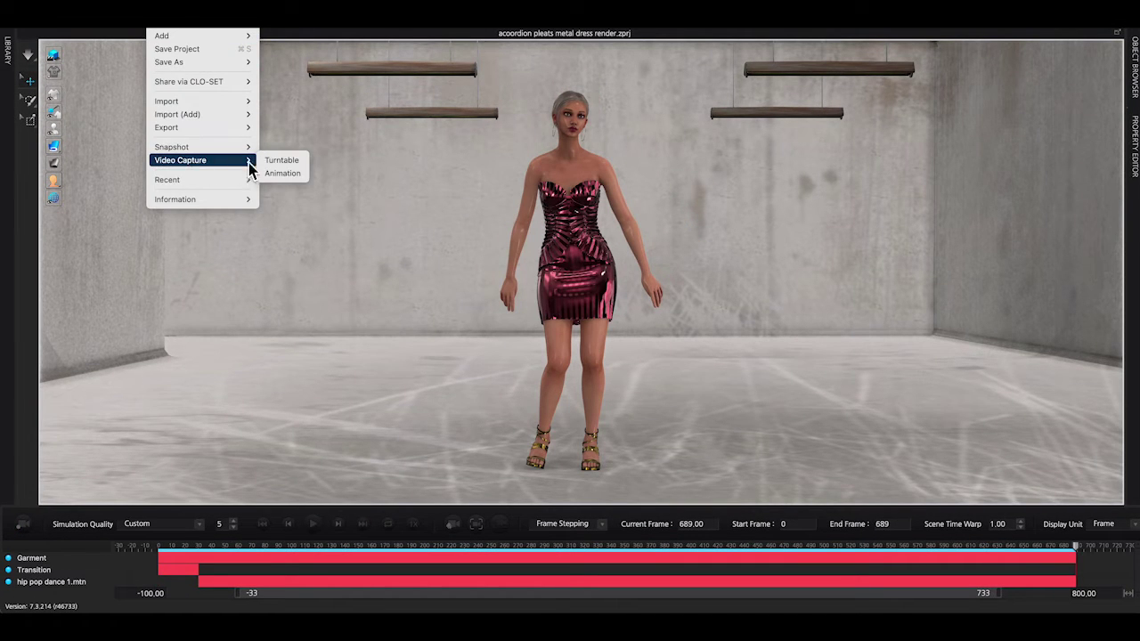
{"action": "left_click", "coordinate": [286, 177]}
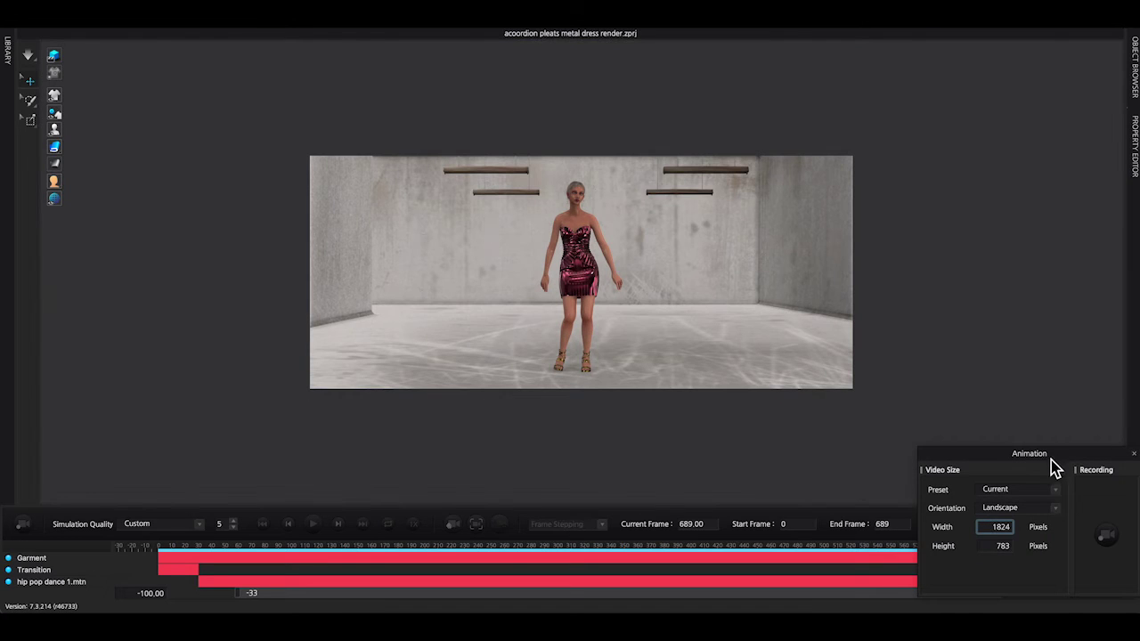
{"action": "left_click", "coordinate": [1058, 494]}
{"action": "left_click", "coordinate": [1011, 452]}
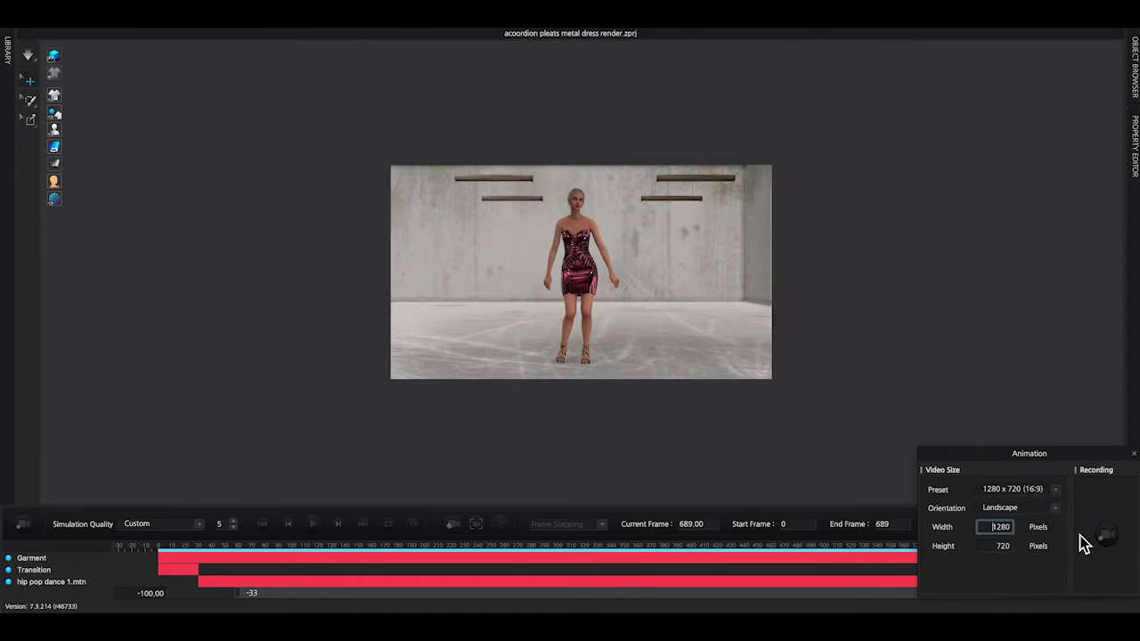
{"action": "scroll", "coordinate": [646, 303], "scroll_direction": "down", "scroll_amount": 1}
{"action": "scroll", "coordinate": [651, 316], "scroll_direction": "down", "scroll_amount": 1}
{"action": "left_click", "coordinate": [1104, 539]}
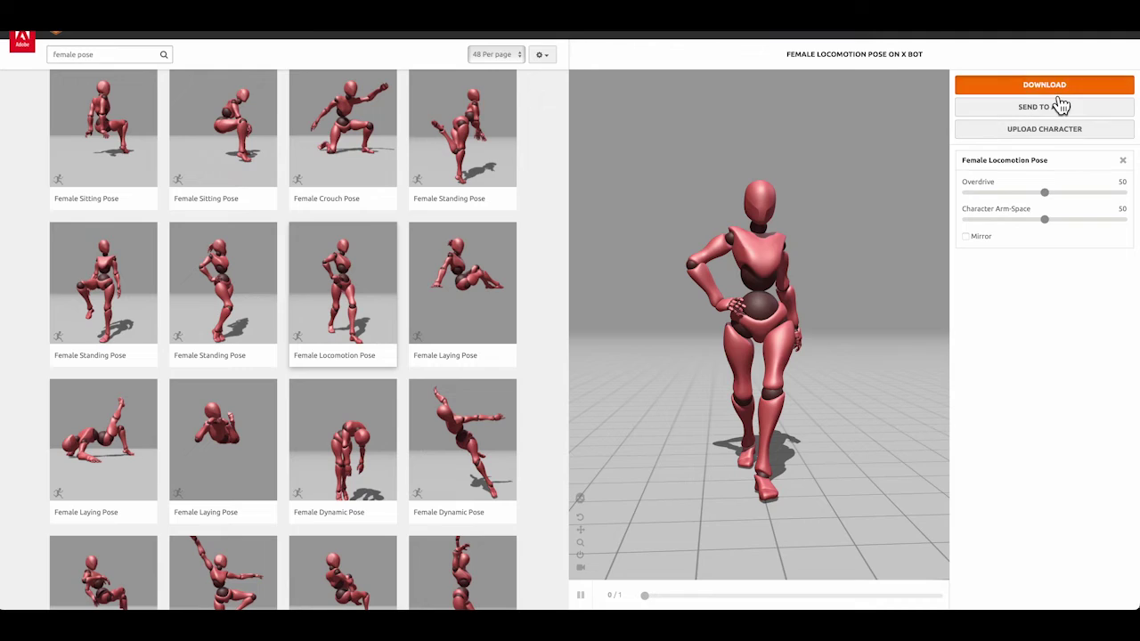
- Download the Female Locomotion Pose as FBX Binary with Skin
{"action": "left_click", "coordinate": [1046, 87]}
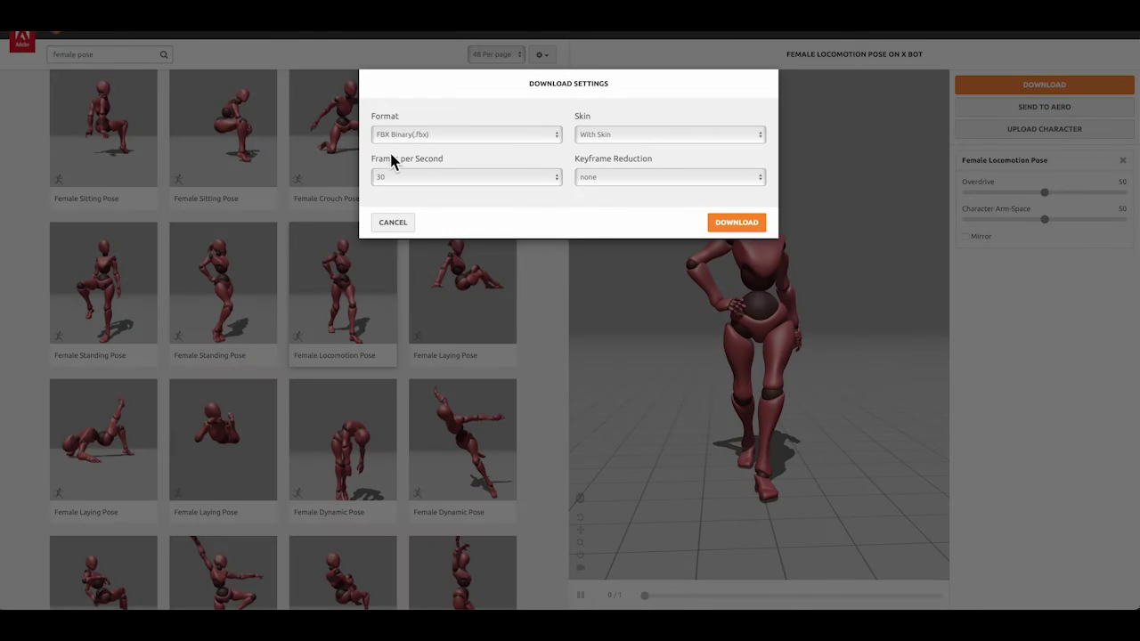
{"action": "left_click", "coordinate": [753, 227]}
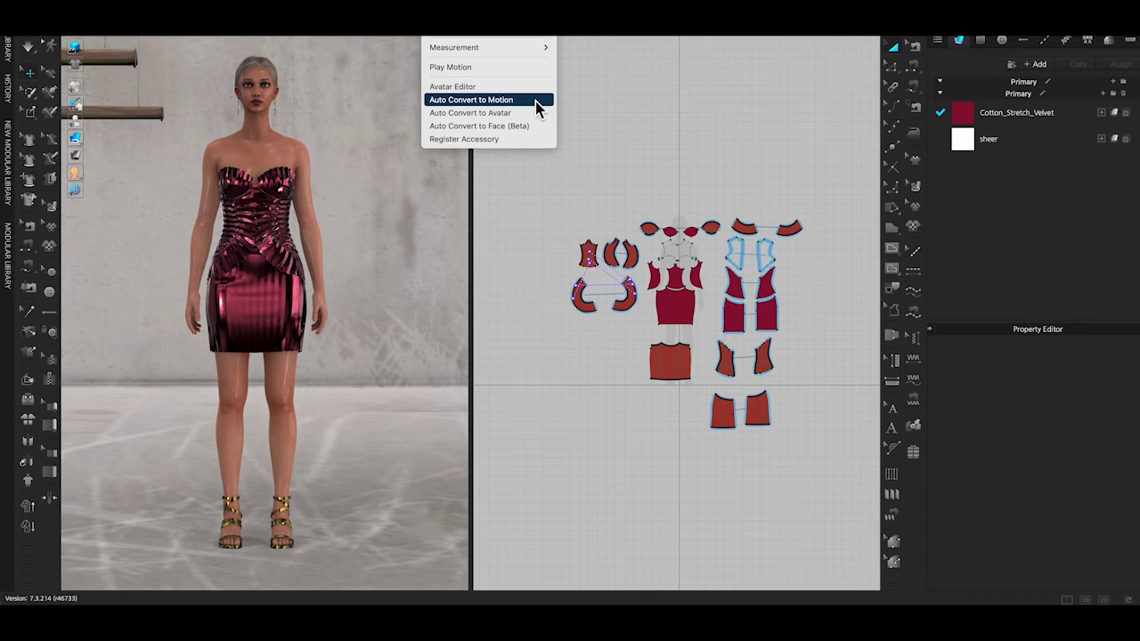
- Auto-convert the downloaded Female Locomotion Pose FBX into motion on the avatar
{"action": "left_click", "coordinate": [538, 100]}
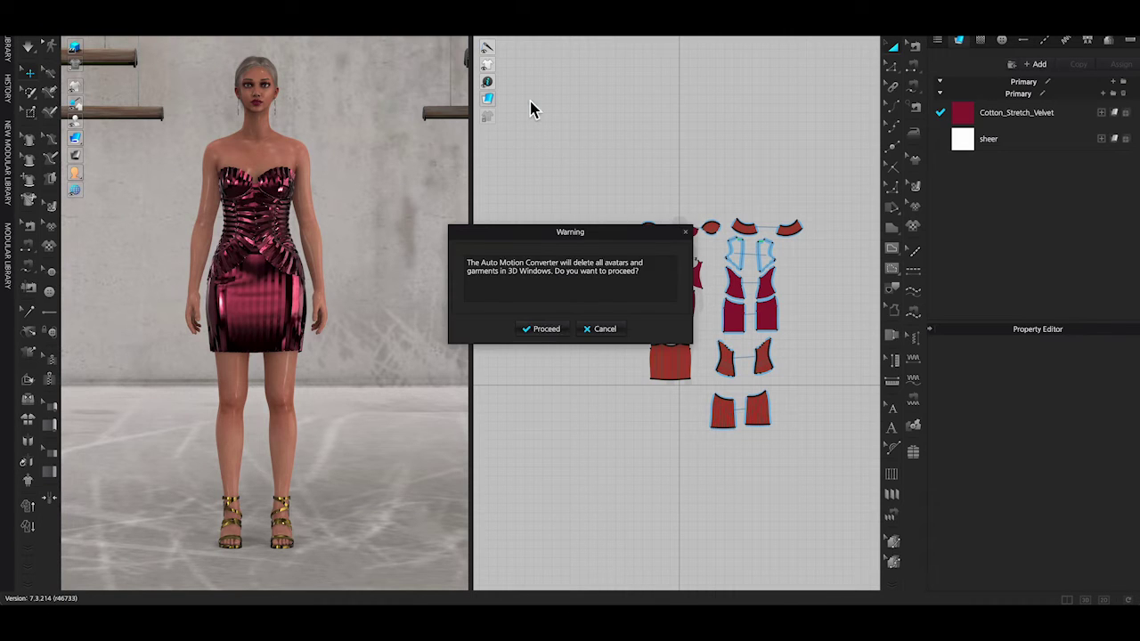
{"action": "left_click", "coordinate": [552, 330]}
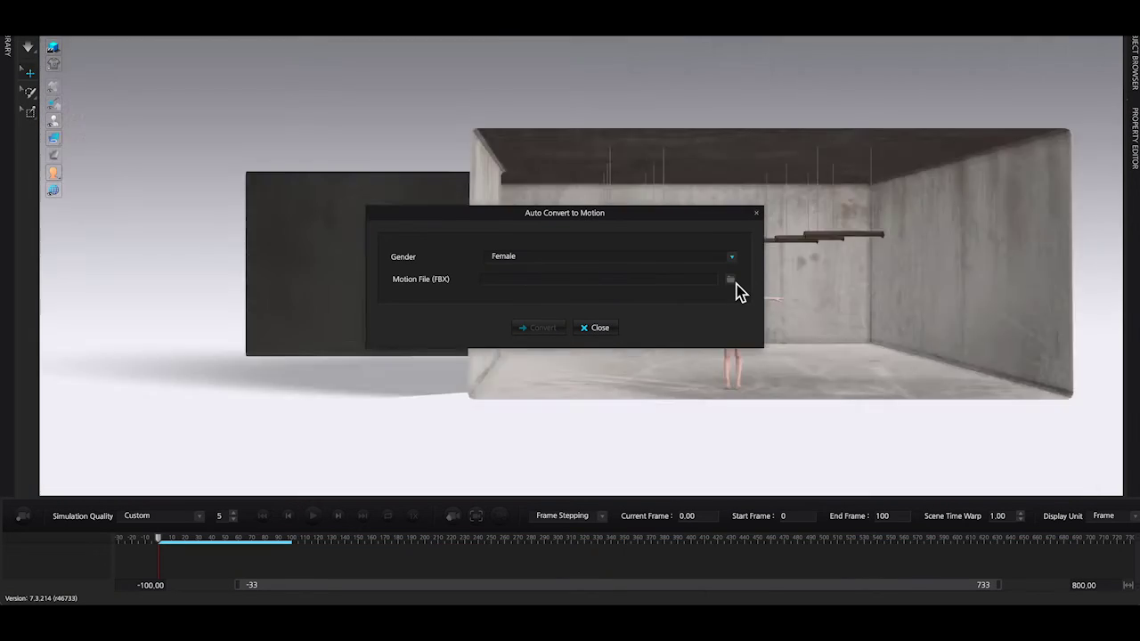
{"action": "left_click", "coordinate": [730, 280]}
{"action": "left_click", "coordinate": [452, 76]}
{"action": "left_click", "coordinate": [1038, 563]}
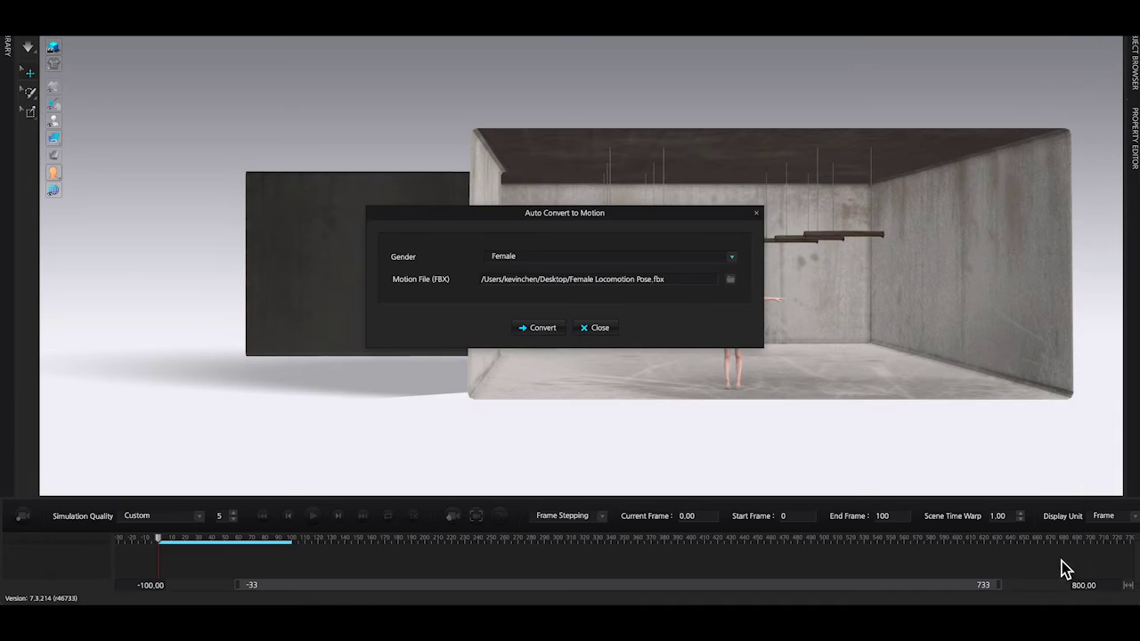
{"action": "left_click", "coordinate": [519, 326]}
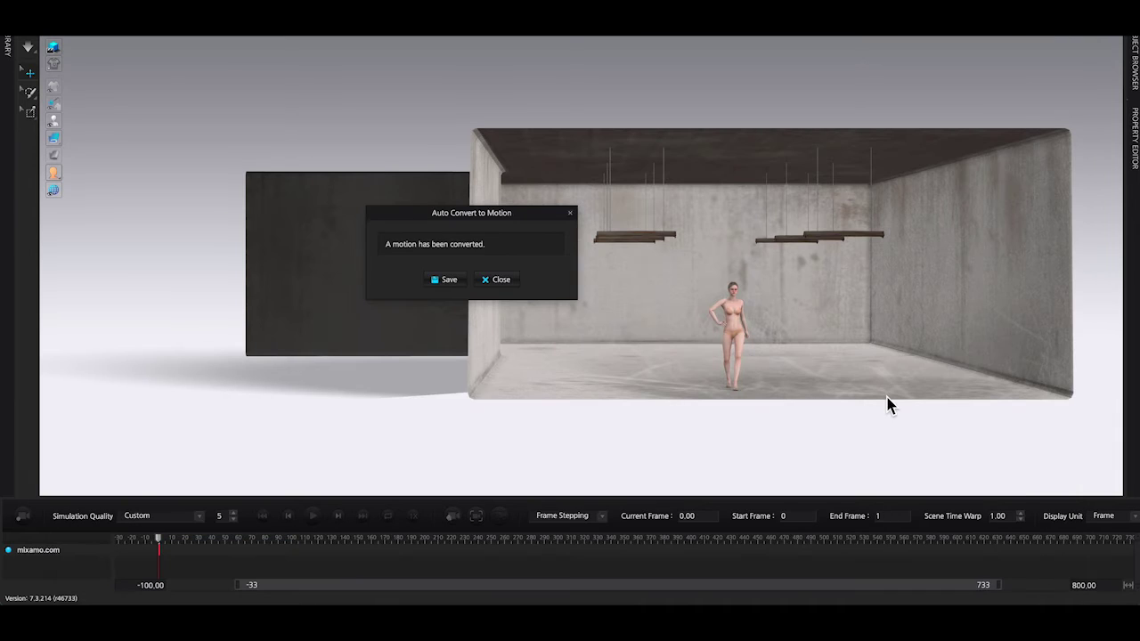
{"action": "left_click", "coordinate": [500, 280]}
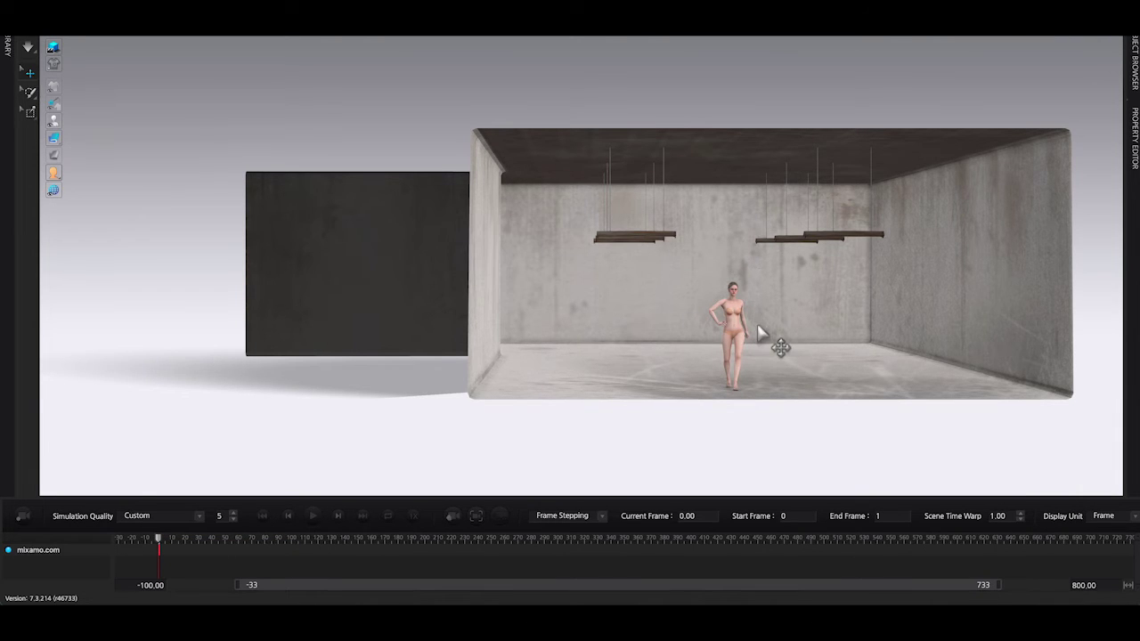
{"action": "key", "text": "2"}
- Save the current pose as a pose file named 'walk' on the Desktop
{"action": "left_click", "coordinate": [169, 18]}
{"action": "mouse_move", "coordinate": [169, 53]}
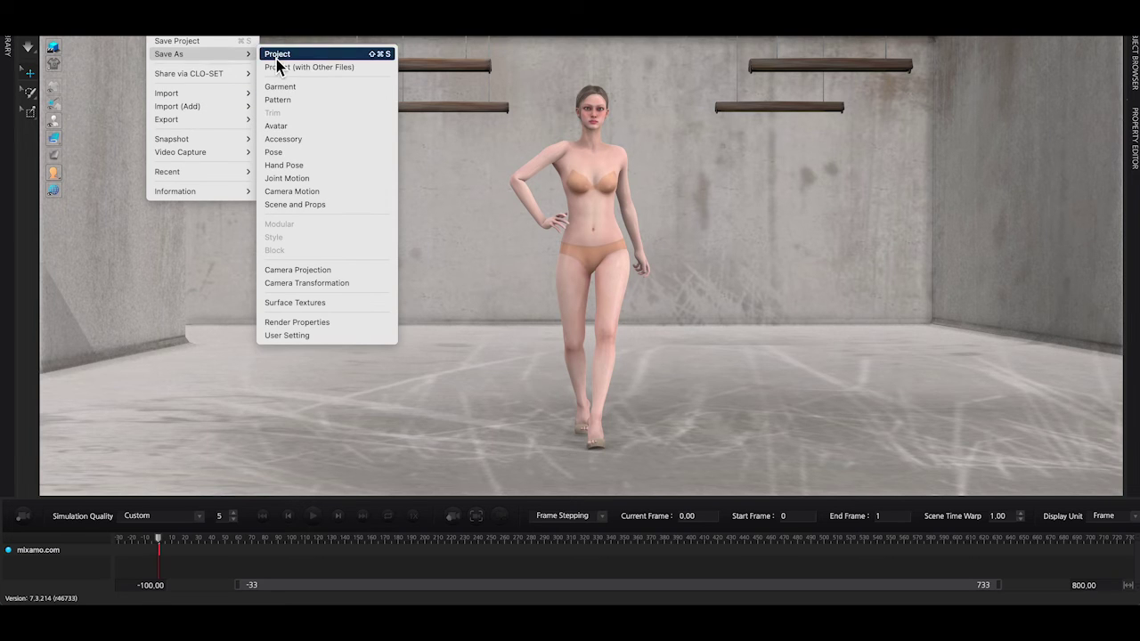
{"action": "left_click", "coordinate": [295, 152]}
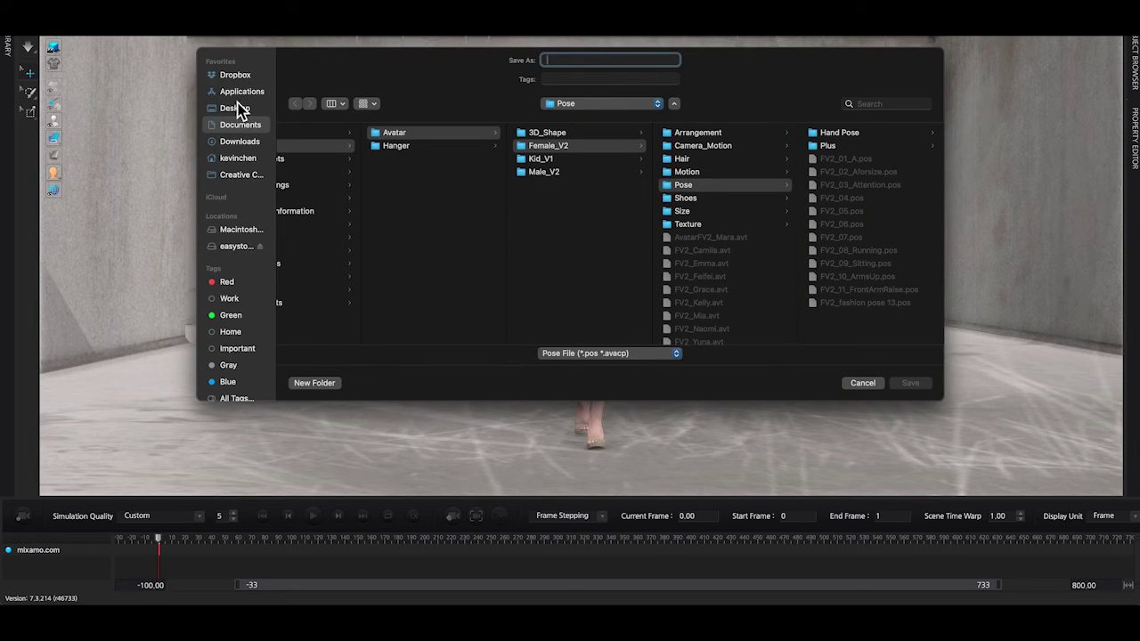
{"action": "left_click", "coordinate": [236, 107]}
{"action": "type", "text": "walking"}
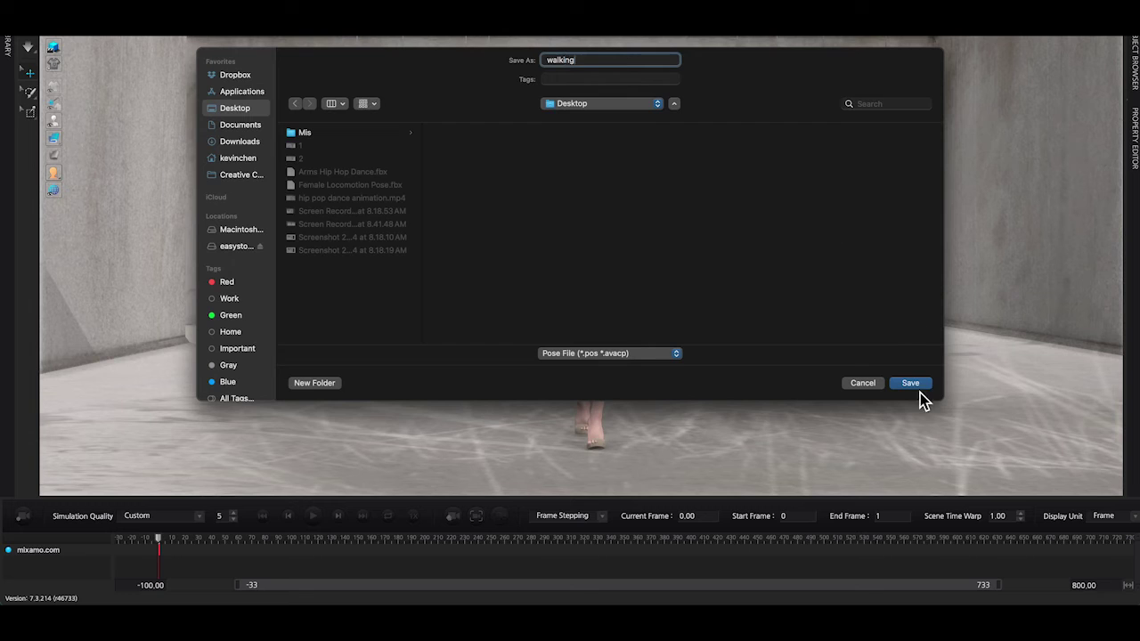
- Save the walk pose, then import walk.pos onto the avatar in lace blouse and pleated skirt
{"action": "left_click", "coordinate": [910, 385]}
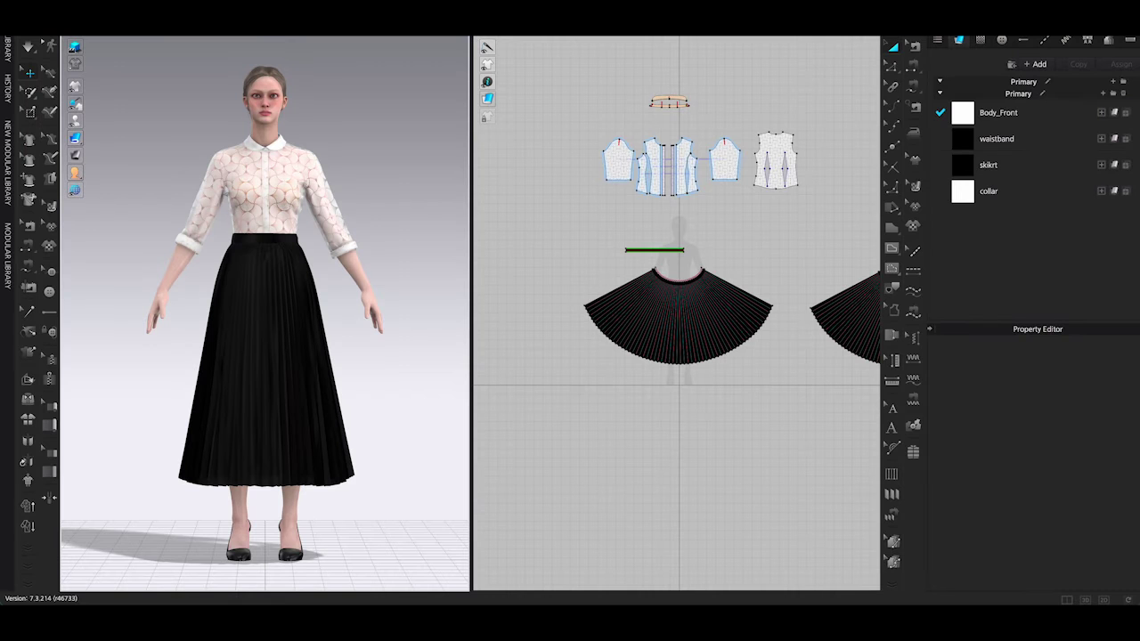
{"action": "left_click", "coordinate": [182, 18]}
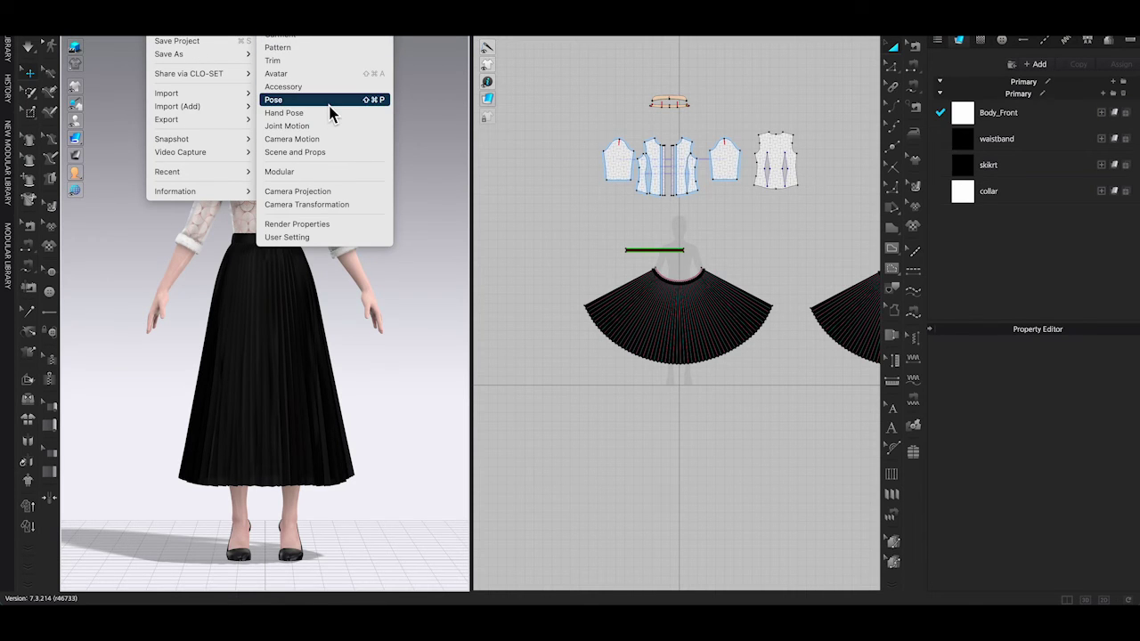
{"action": "left_click", "coordinate": [328, 100]}
{"action": "left_click", "coordinate": [1040, 563]}
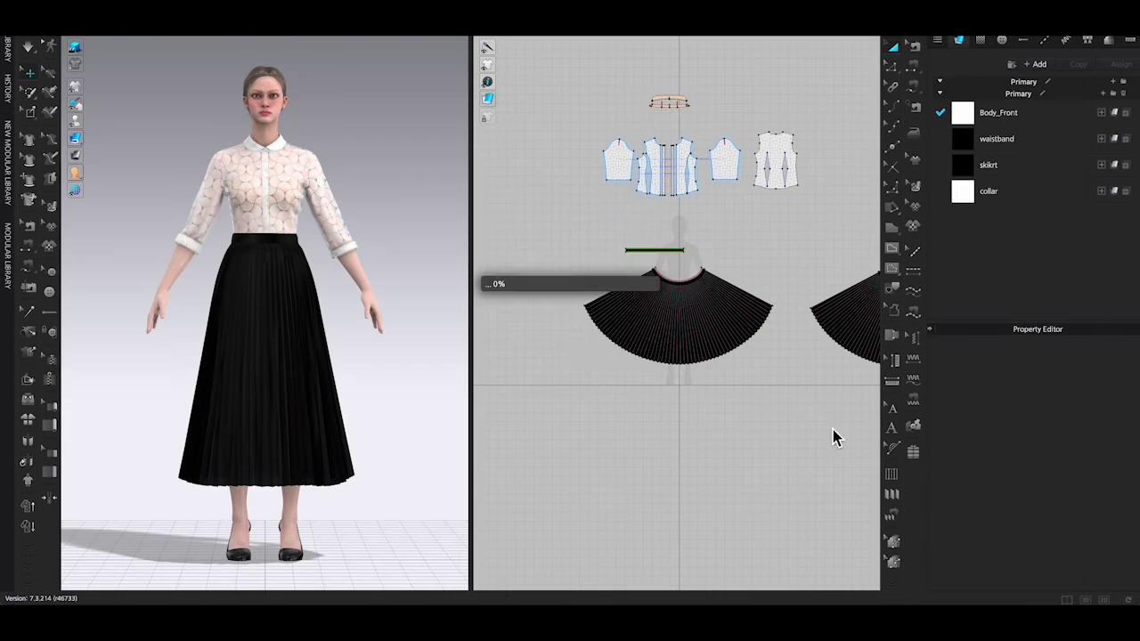
{"action": "left_click", "coordinate": [574, 349]}
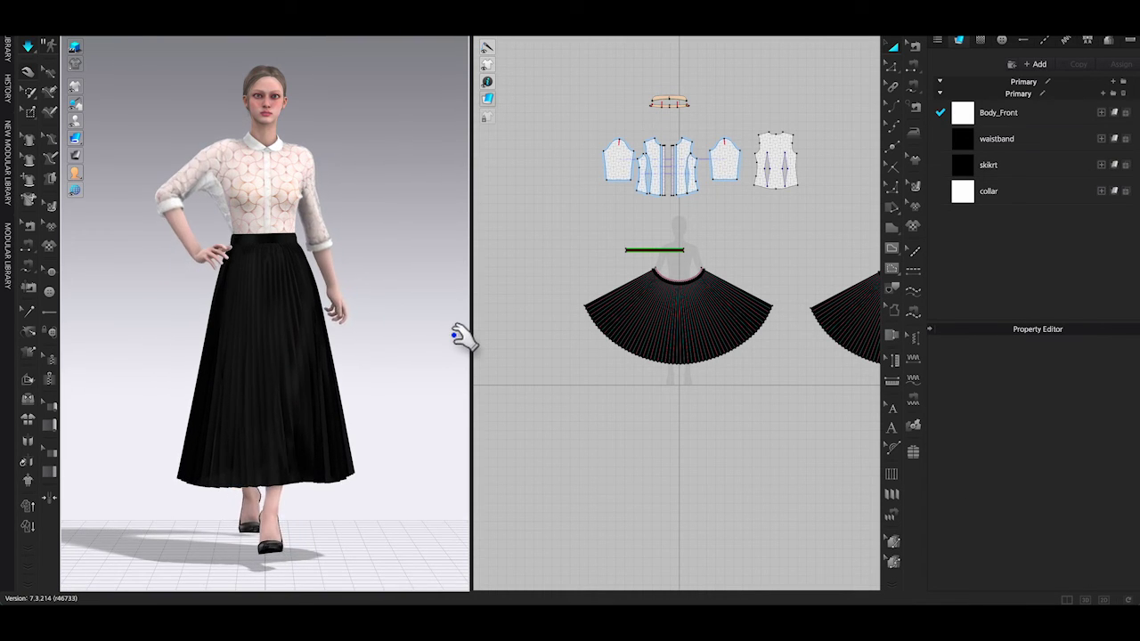
{"action": "left_click", "coordinate": [239, 206]}
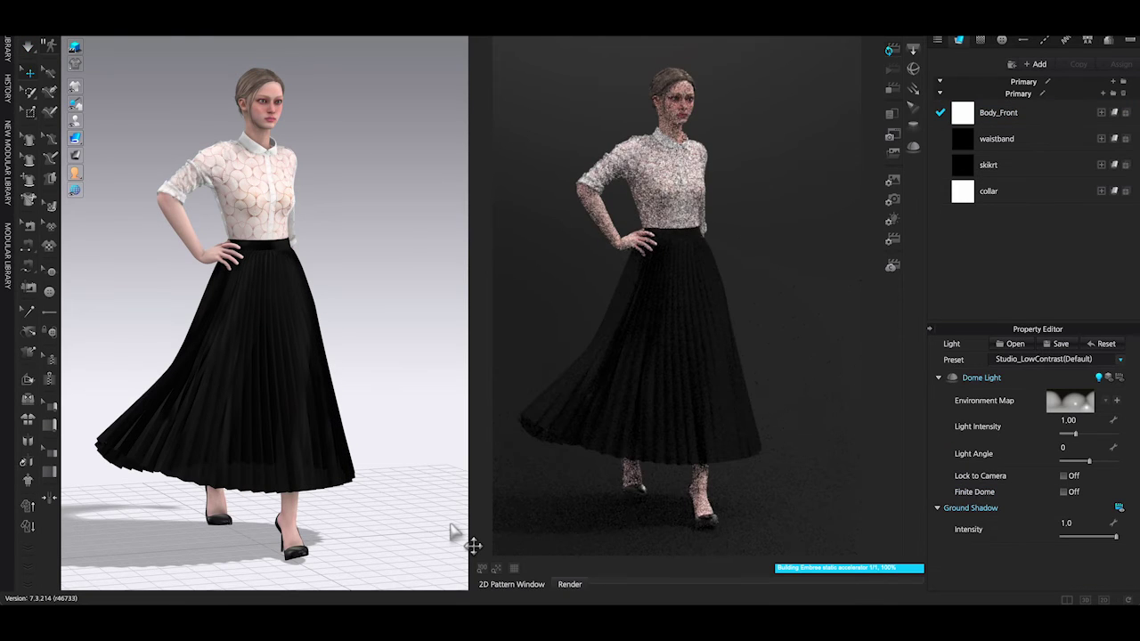
- Nudge the camera slightly so the render of the walk-posed outfit refreshes
{"action": "middle_click_drag", "start_coordinate": [473, 546], "coordinate": [482, 546]}
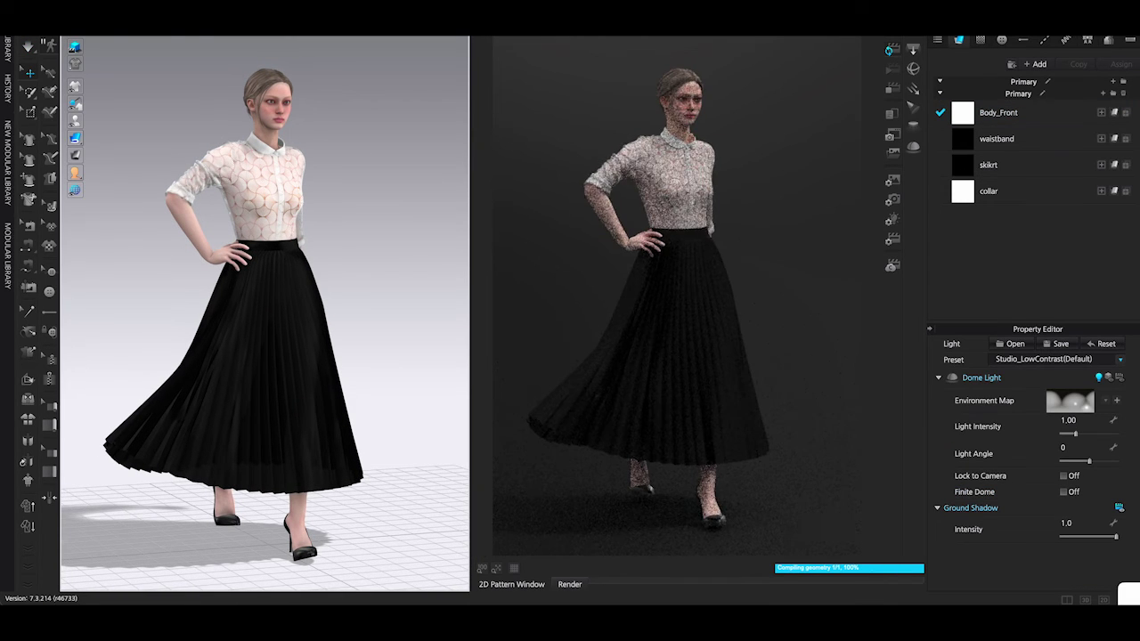